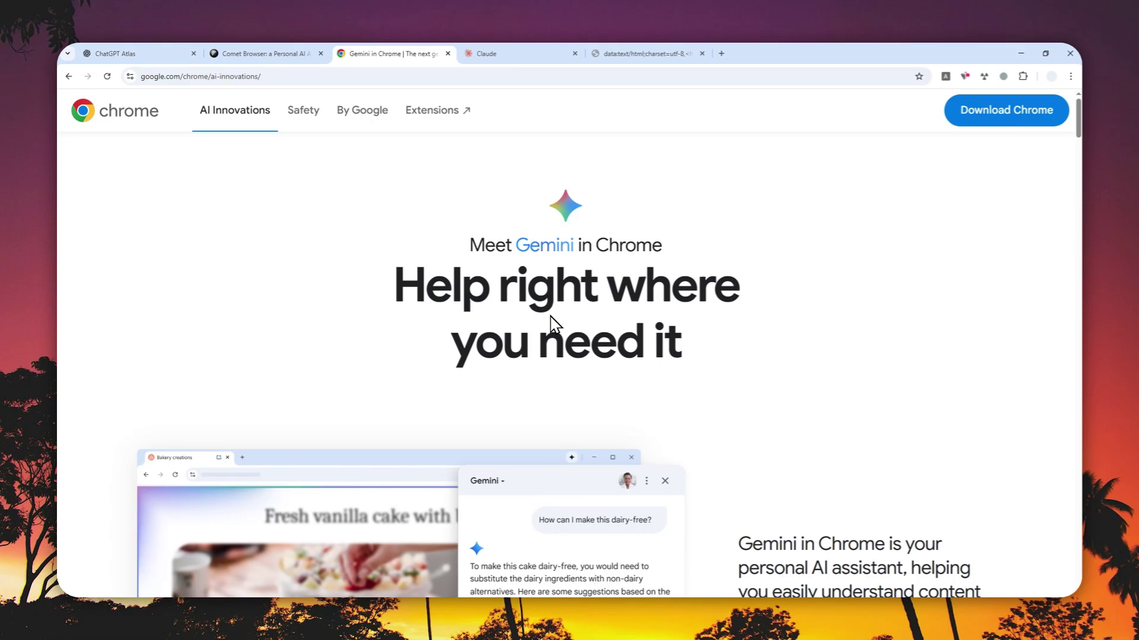
pyautogui.click(502, 53)
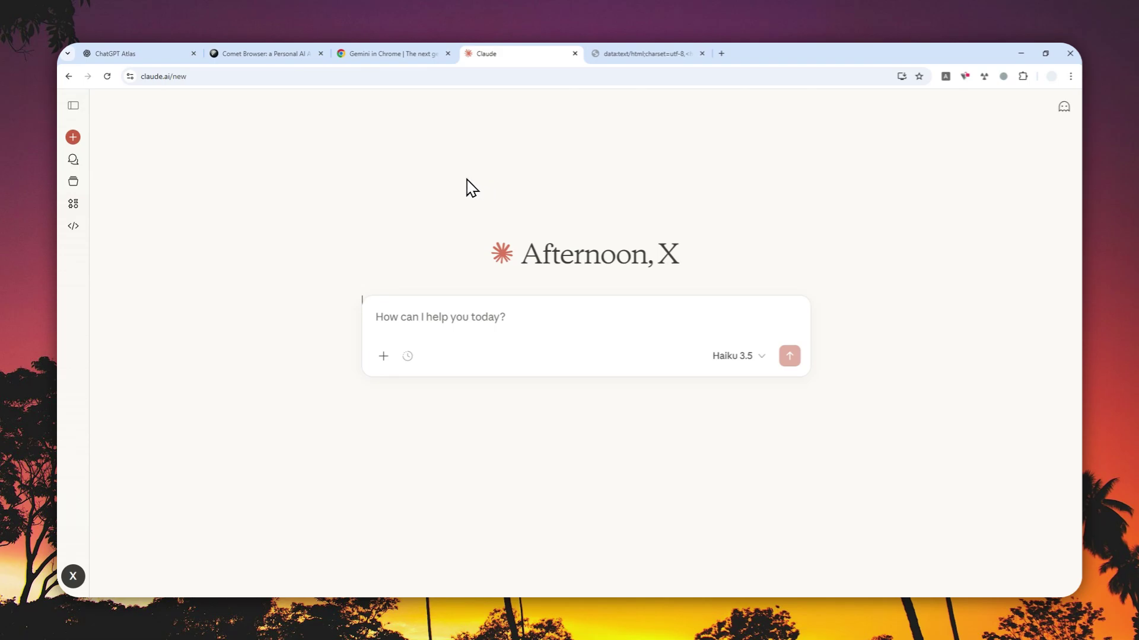
pyautogui.click(159, 97)
pyautogui.click(140, 47)
pyautogui.click(253, 48)
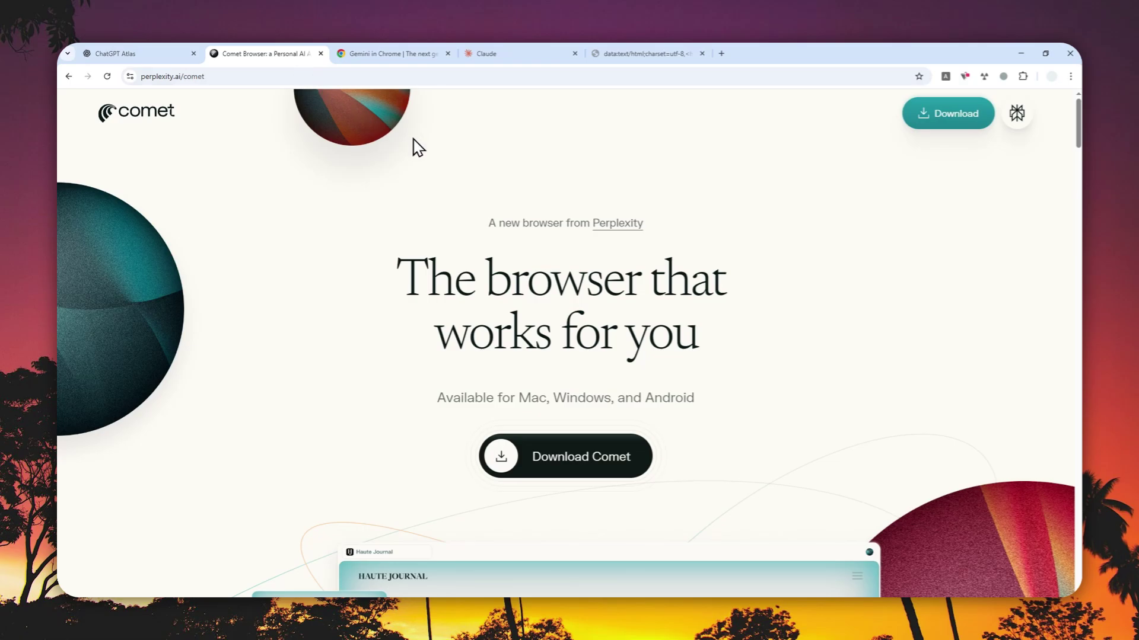
pyautogui.click(505, 51)
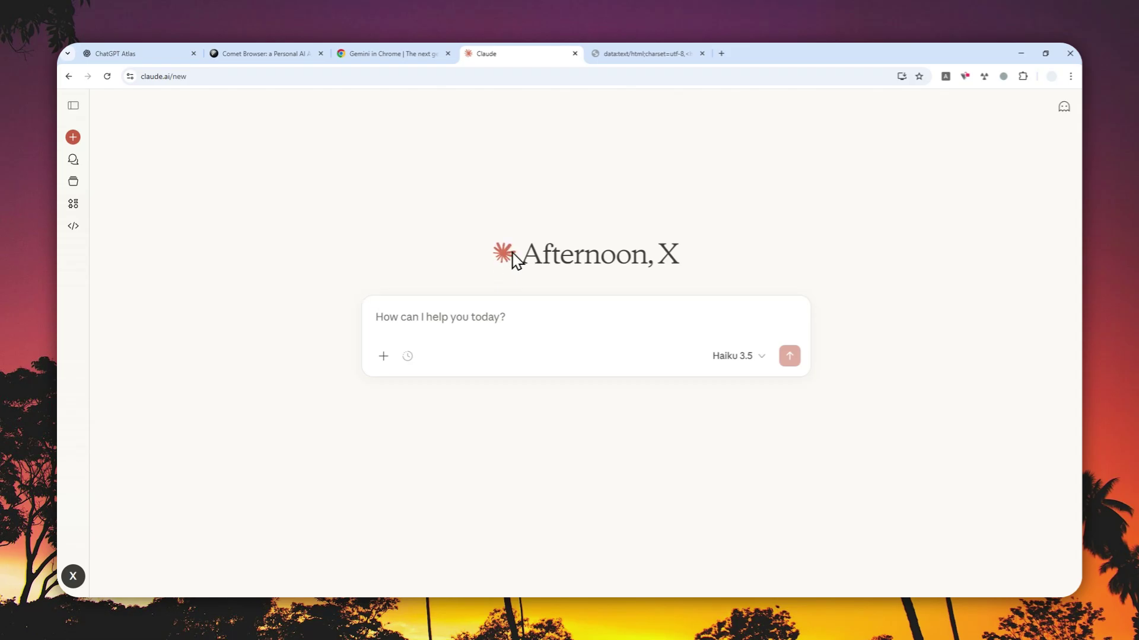
# Search the web for "Claude in Chrome" in a new tab and open the official claude.com/chrome page
pyautogui.click(725, 52)
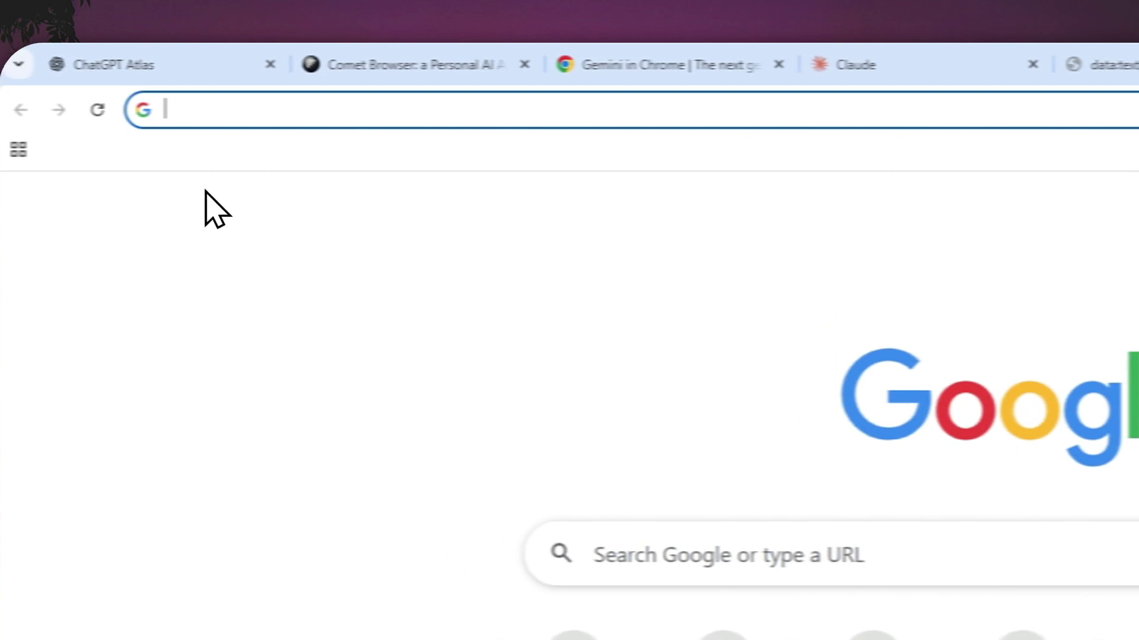
pyautogui.write('Cl')
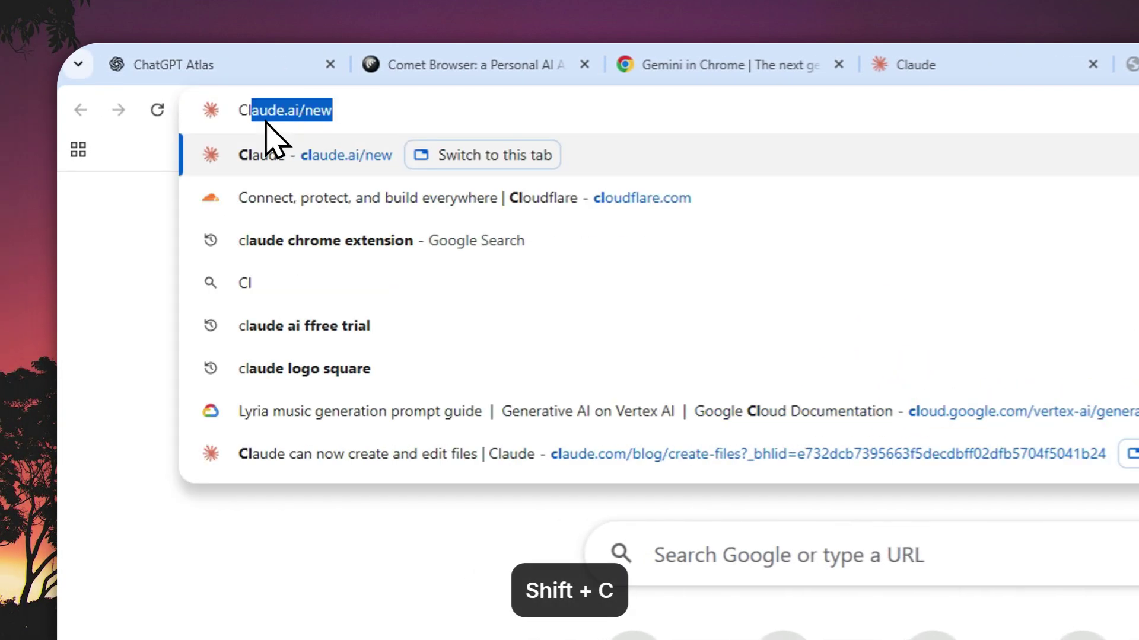
pyautogui.write('aude in Chrom')
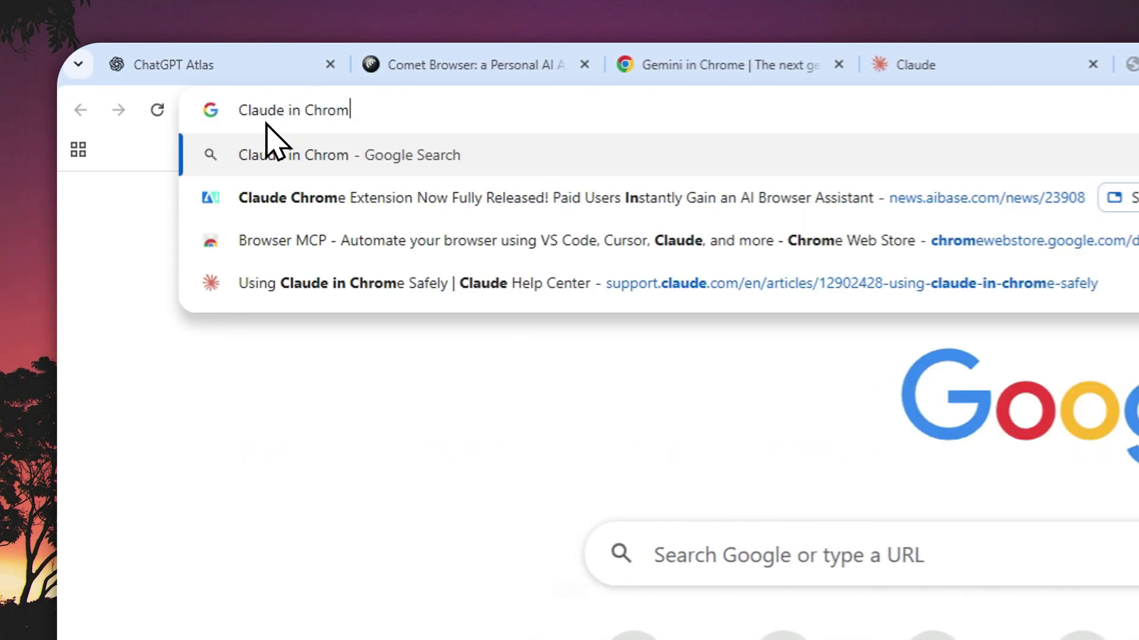
pyautogui.write('e')
pyautogui.press('Return')
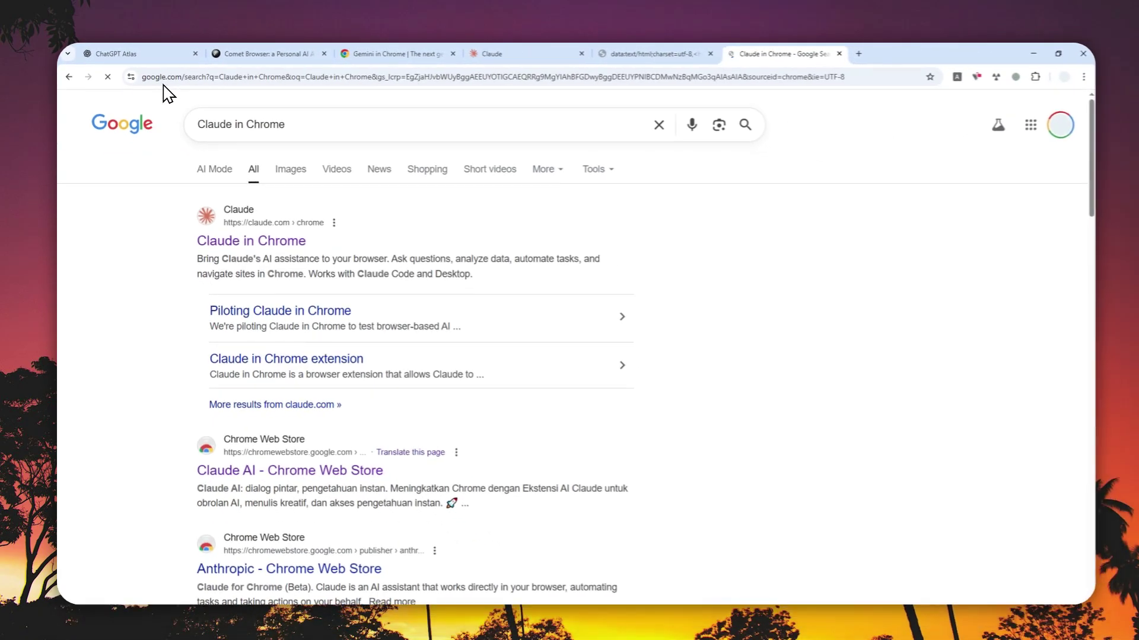
pyautogui.click(267, 261)
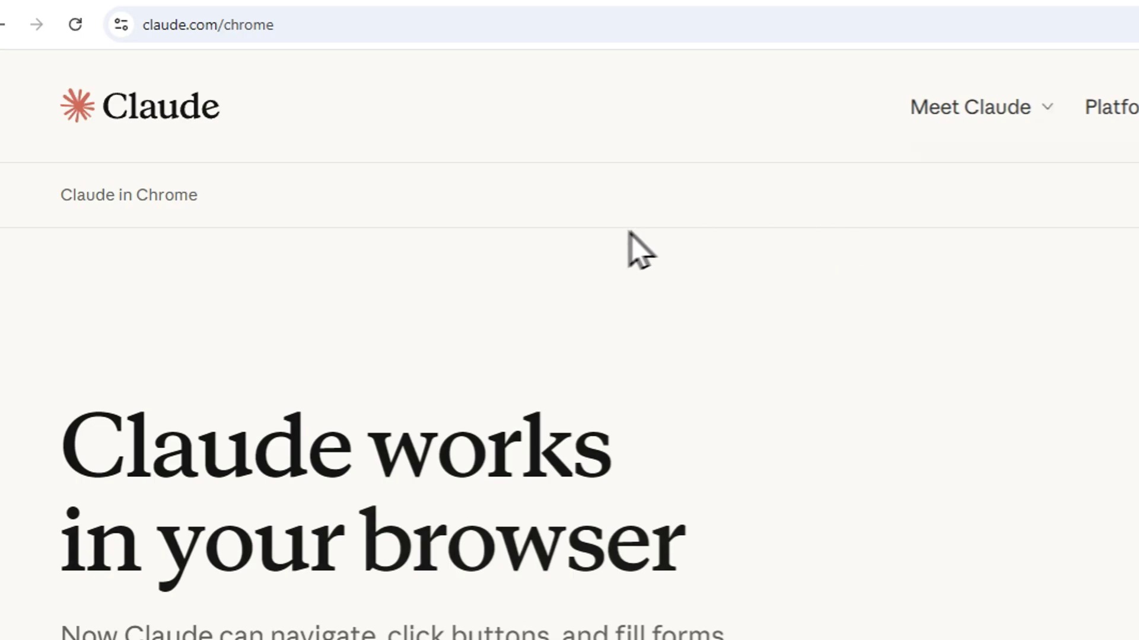
# Install the Claude extension from the Chrome Web Store and authorize it to connect to the Claude chat account
pyautogui.click(232, 529)
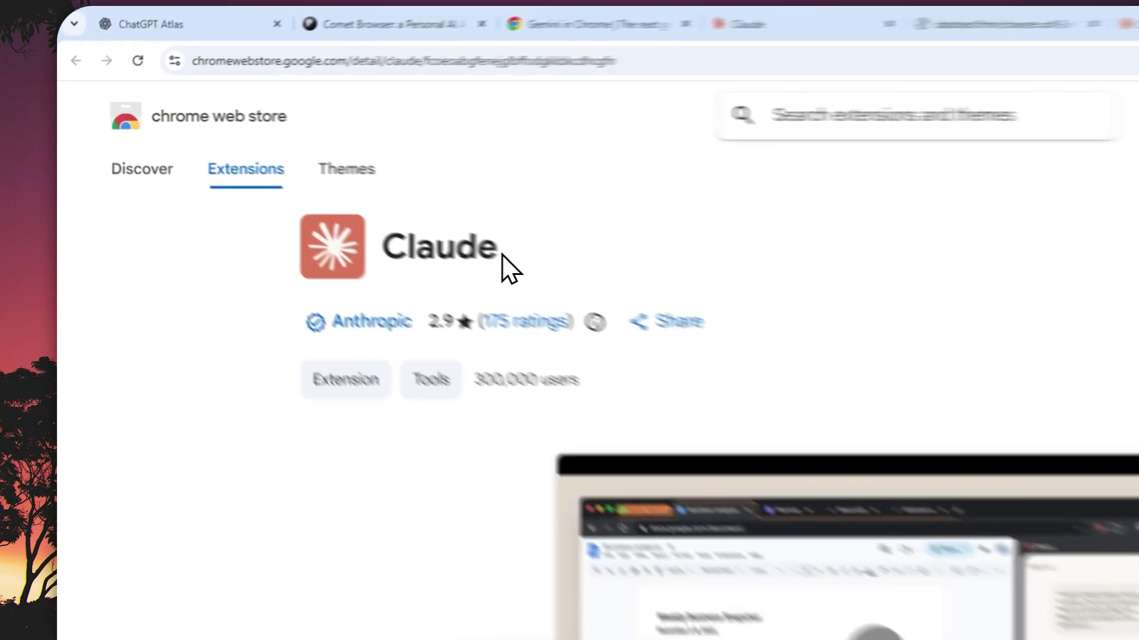
pyautogui.moveTo(335, 202); pyautogui.dragTo(260, 199)
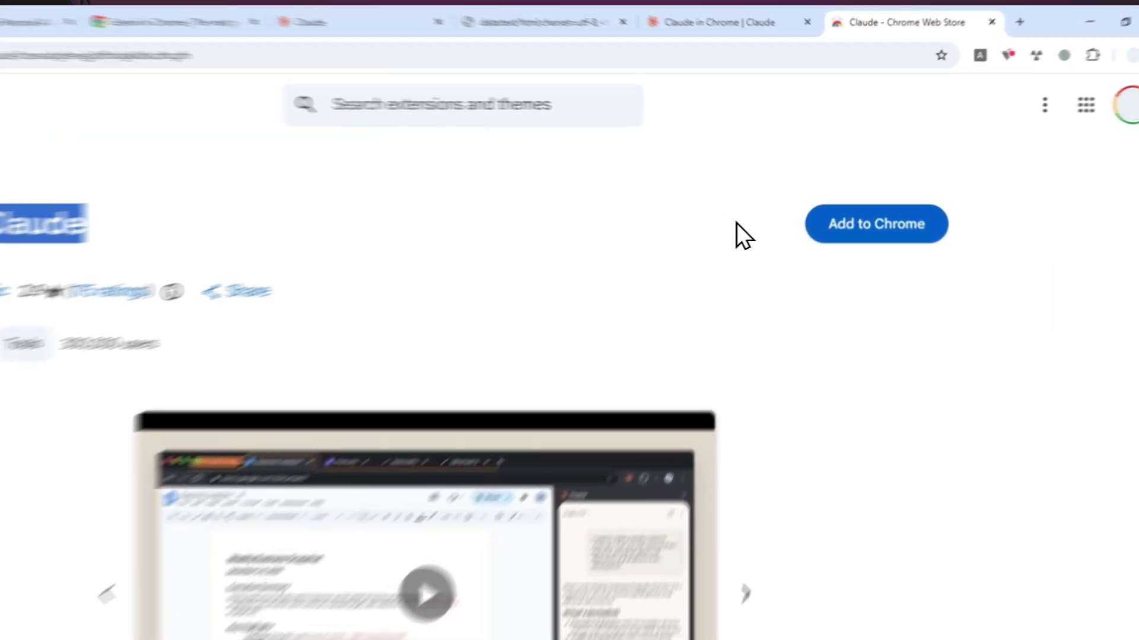
pyautogui.click(874, 192)
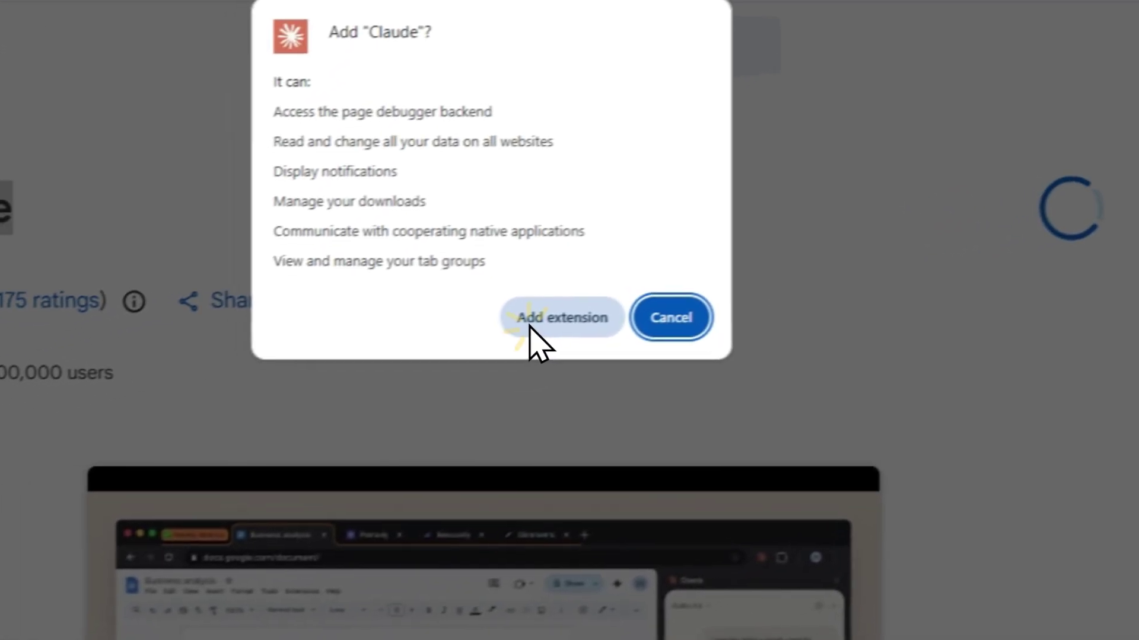
pyautogui.click(316, 382)
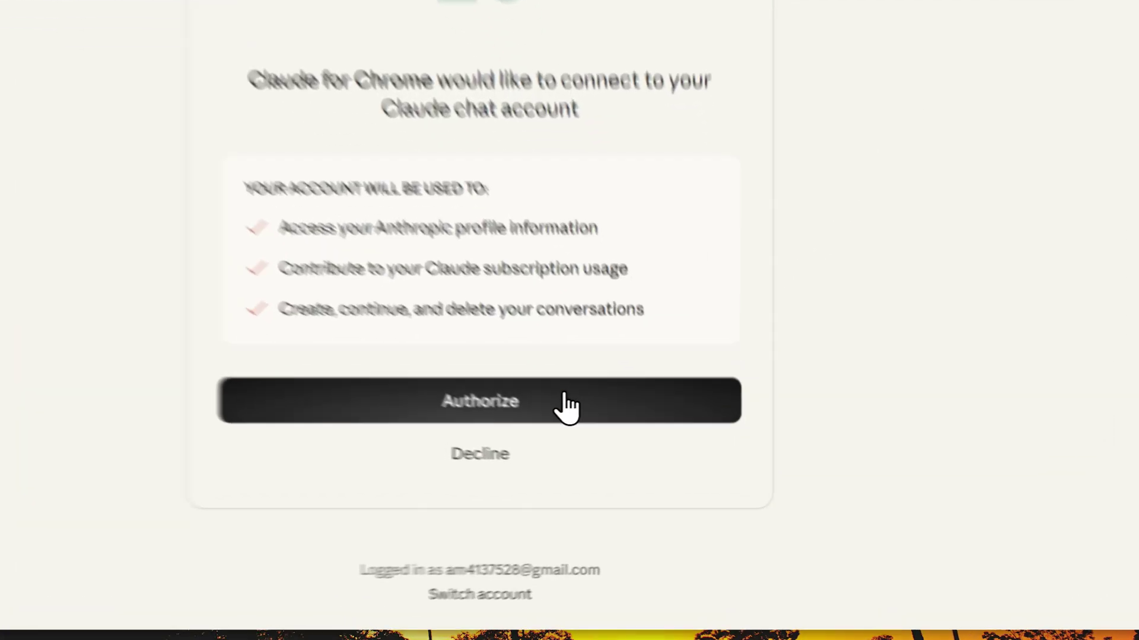
pyautogui.click(589, 449)
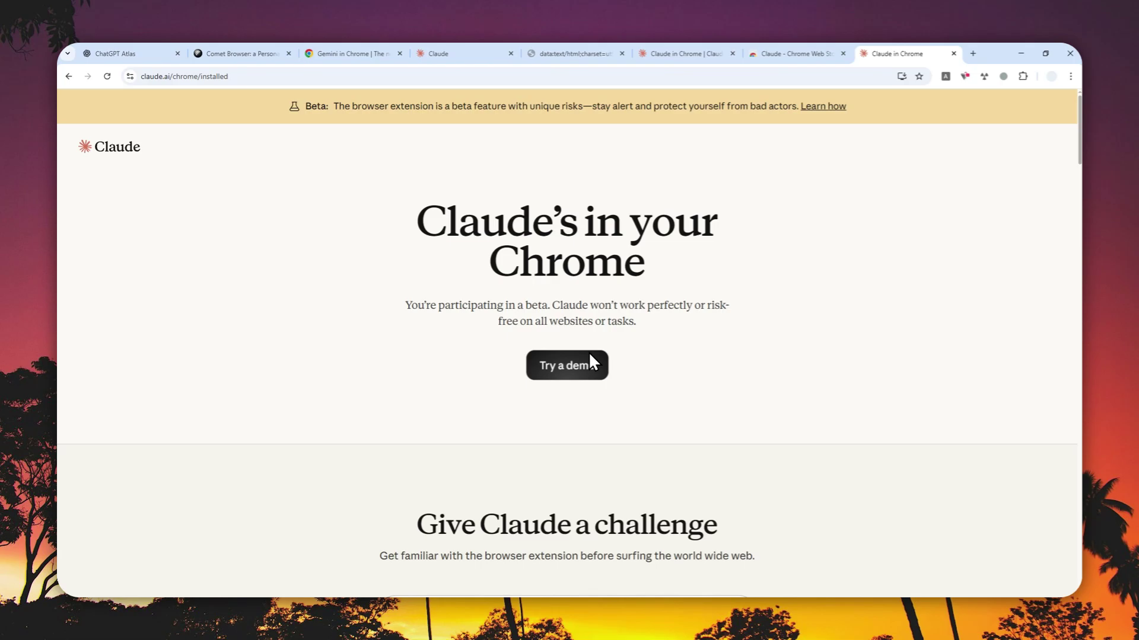
# Pin the Claude extension to the browser and open its side panel
pyautogui.click(1022, 77)
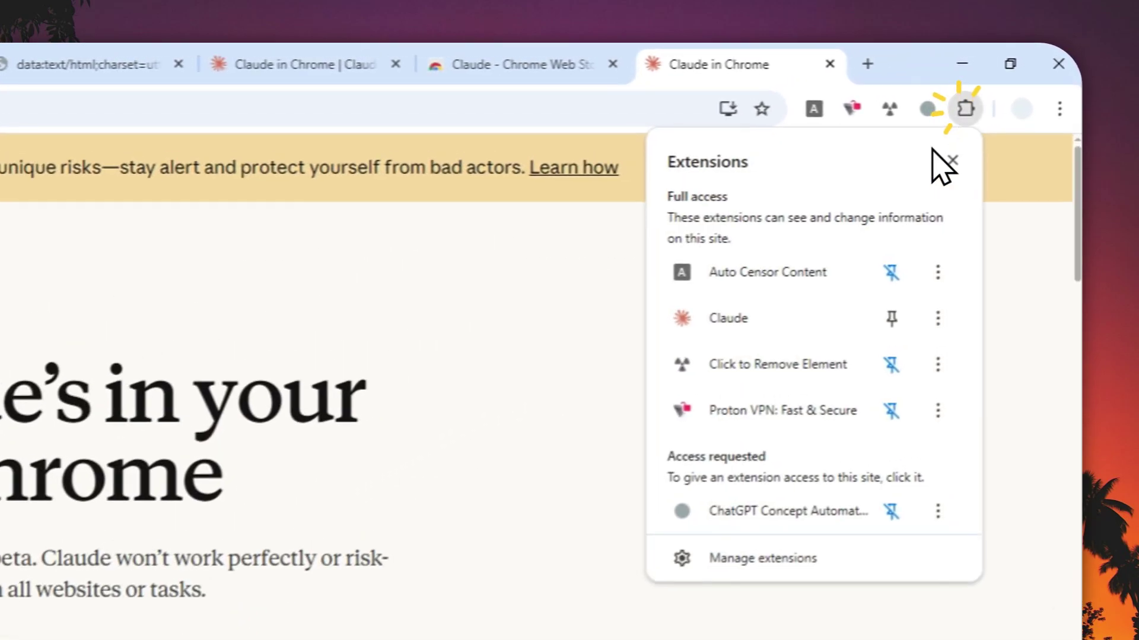
pyautogui.click(883, 325)
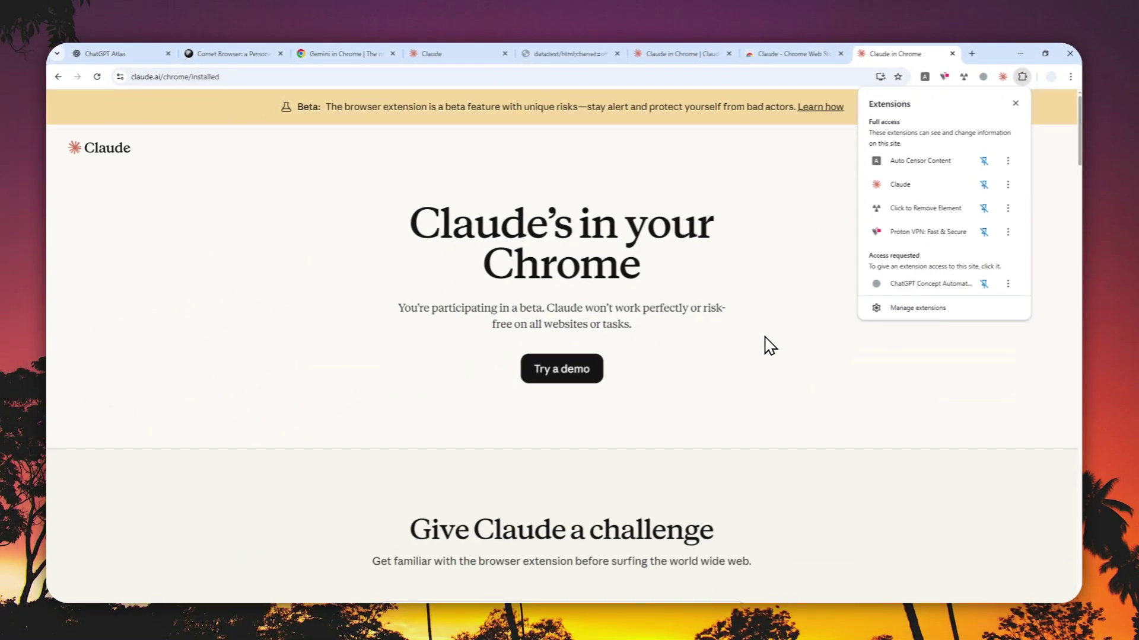
pyautogui.click(1003, 77)
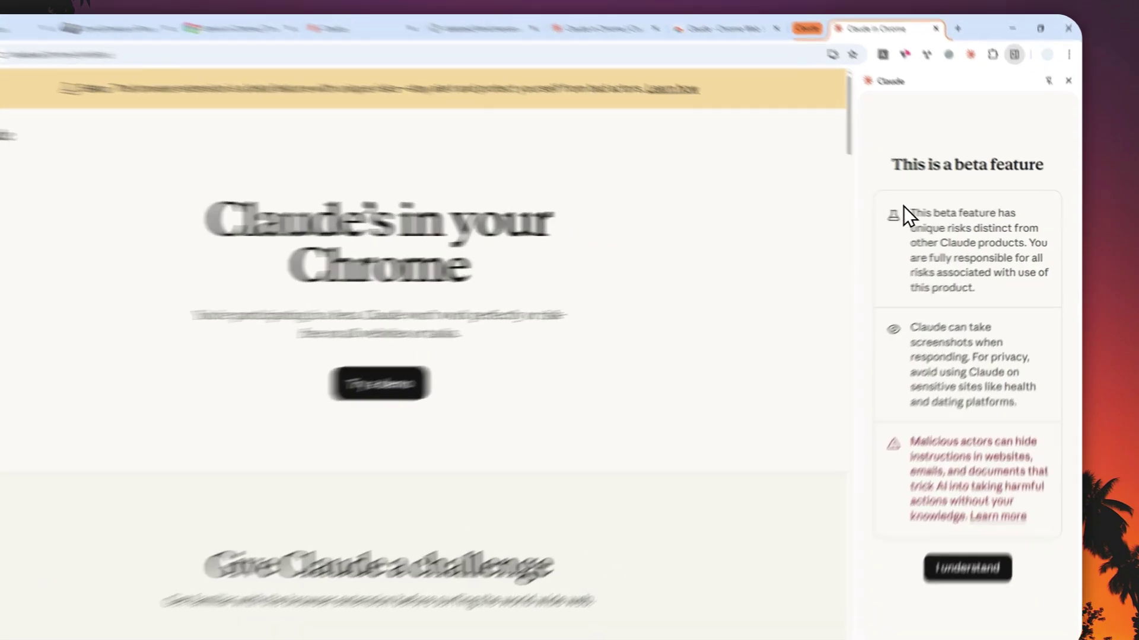
# Accept Claude's beta risk notice and go through the introduction screens until the chat opens
pyautogui.moveTo(931, 217); pyautogui.dragTo(1032, 228)
pyautogui.click(789, 401)
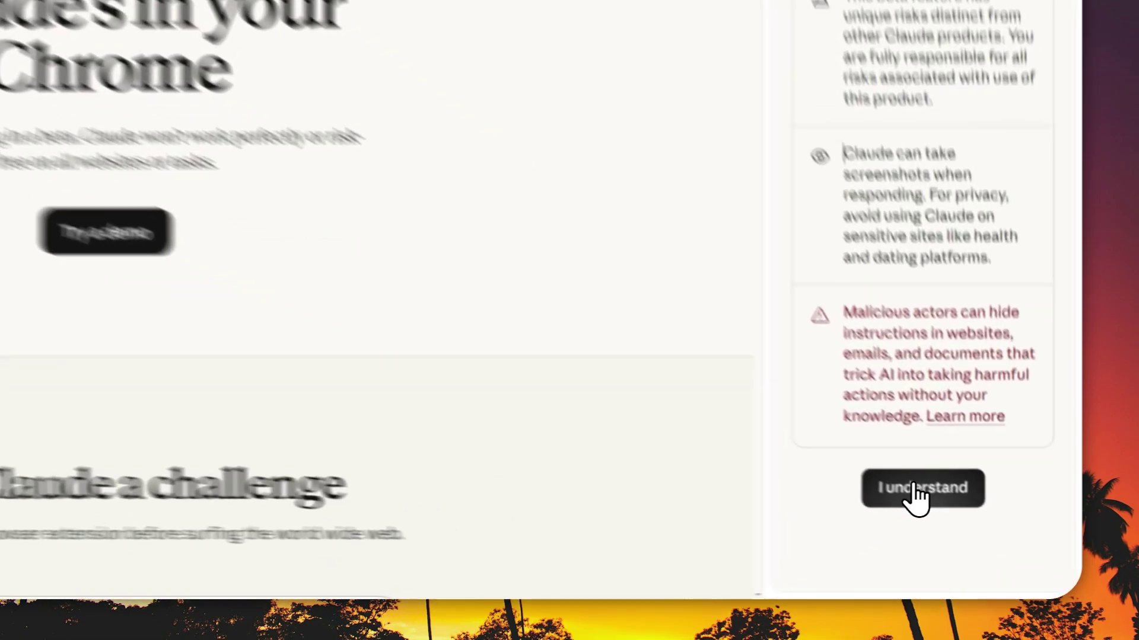
pyautogui.click(980, 528)
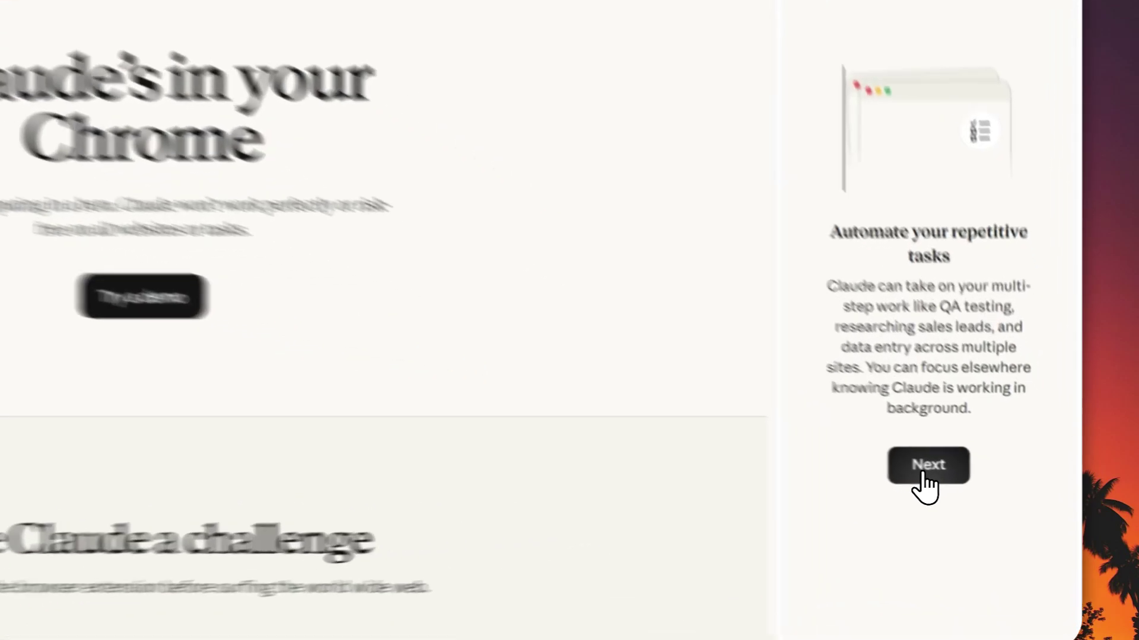
pyautogui.click(984, 479)
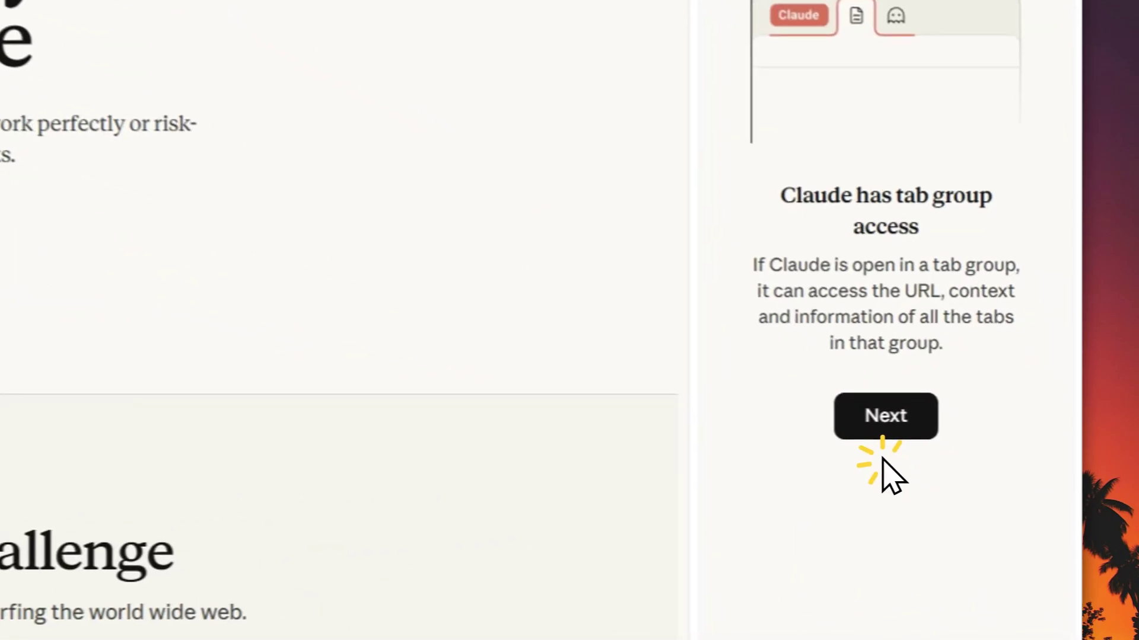
pyautogui.click(895, 420)
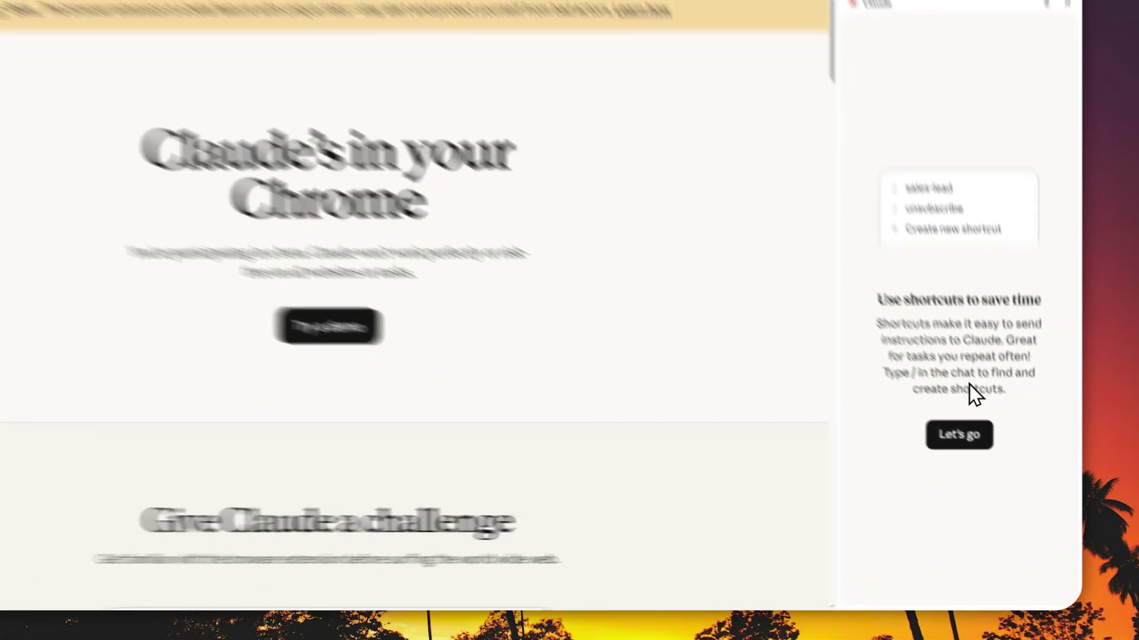
pyautogui.click(981, 454)
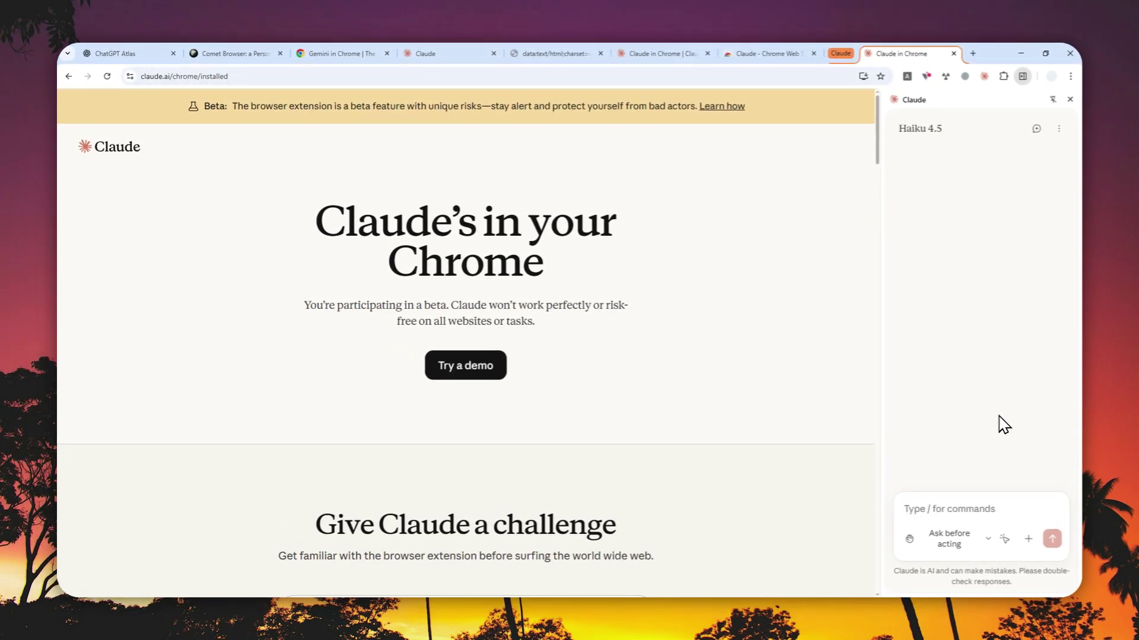
# Dictate a prompt asking Claude to navigate to Google DeepMind's official X account and summarize the latest tweet and what people say about it
pyautogui.click(954, 522)
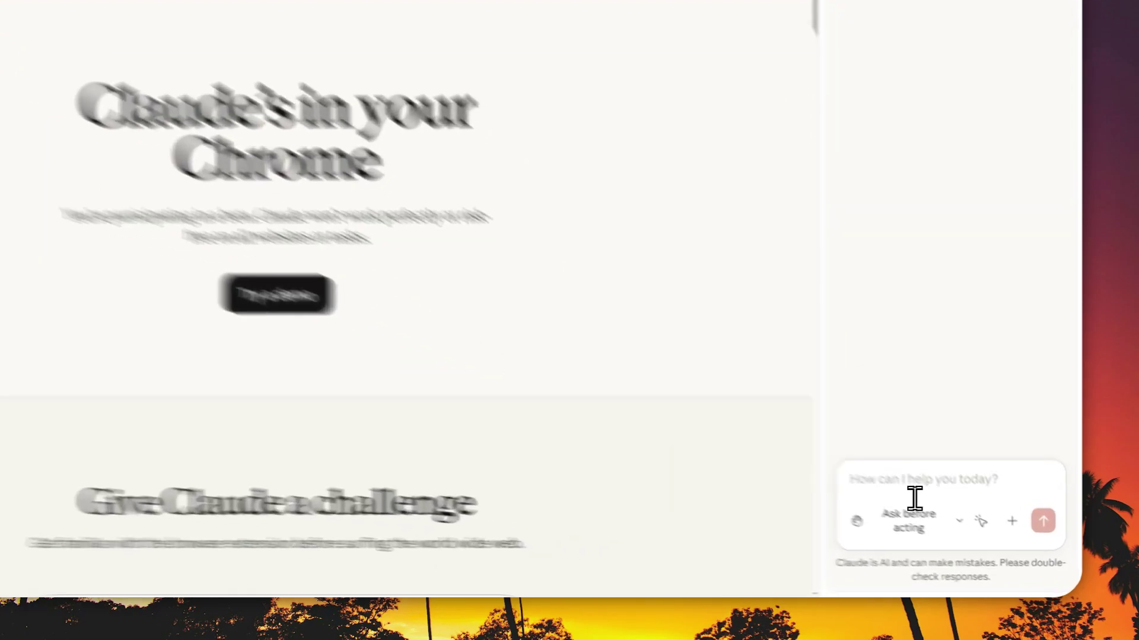
pyautogui.hotkey('ctrl', 'space')
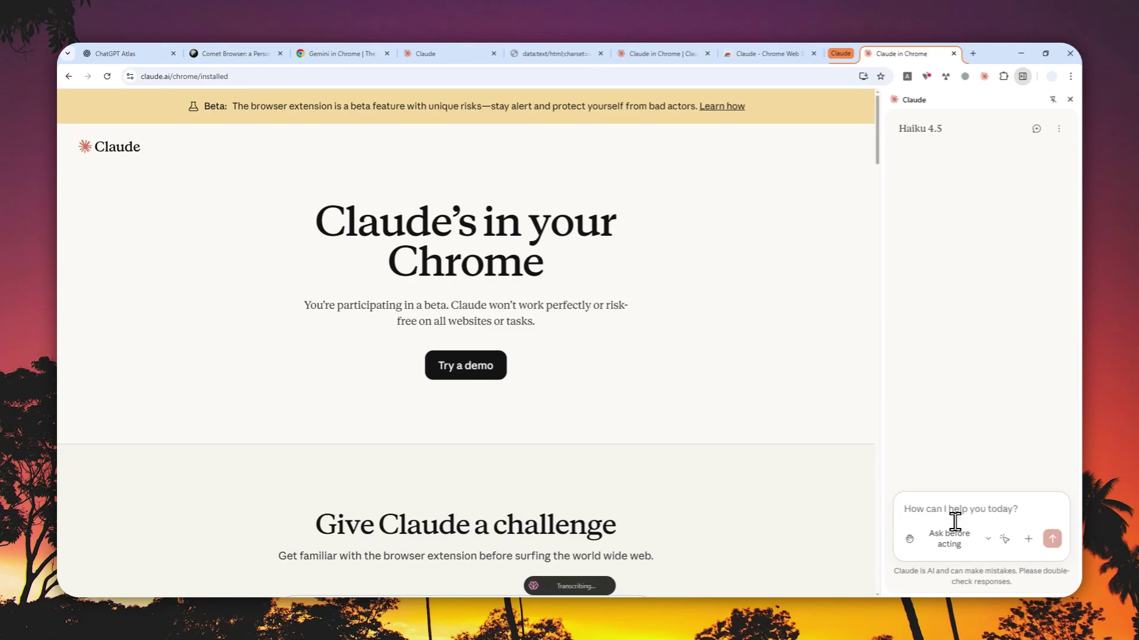
pyautogui.write('Please navigate to the official account of Google DeepMind on X, and then summarize the latest tweet and also what people say about it.')
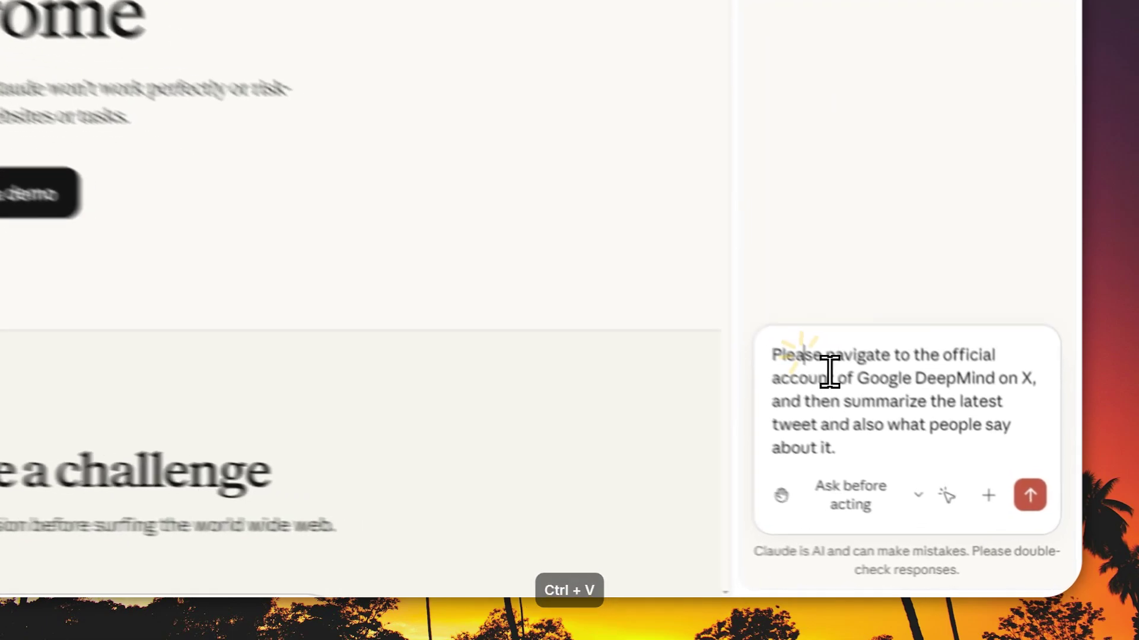
pyautogui.doubleClick(935, 485)
pyautogui.click(998, 502)
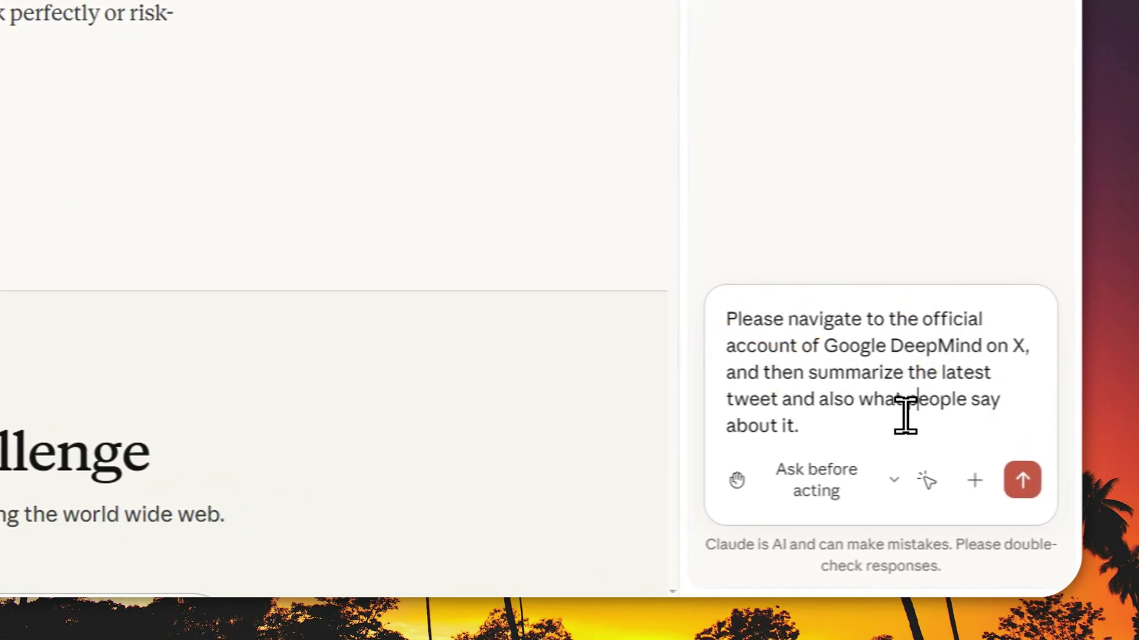
# Try Claude's "Act without asking" permission mode and return to "Ask before acting"
pyautogui.click(839, 476)
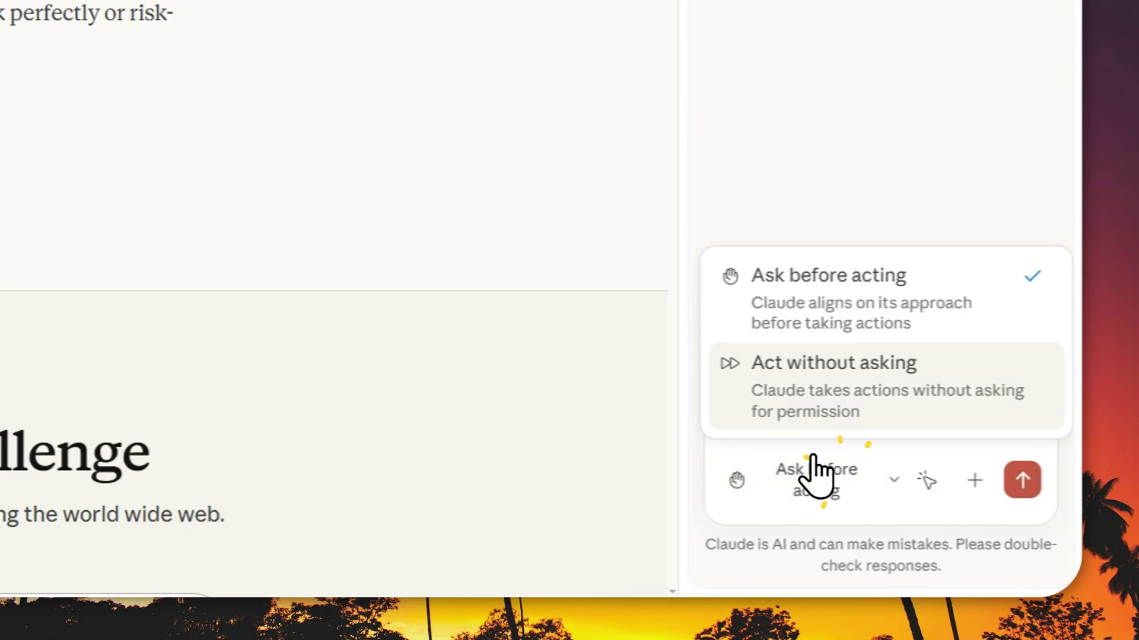
pyautogui.click(950, 382)
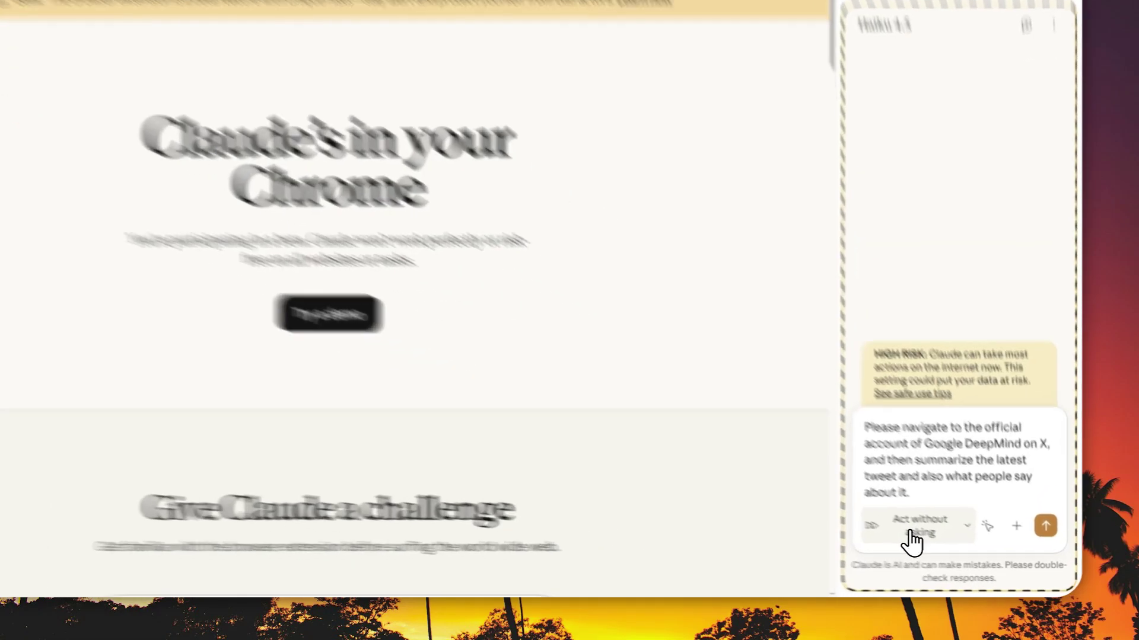
pyautogui.click(947, 538)
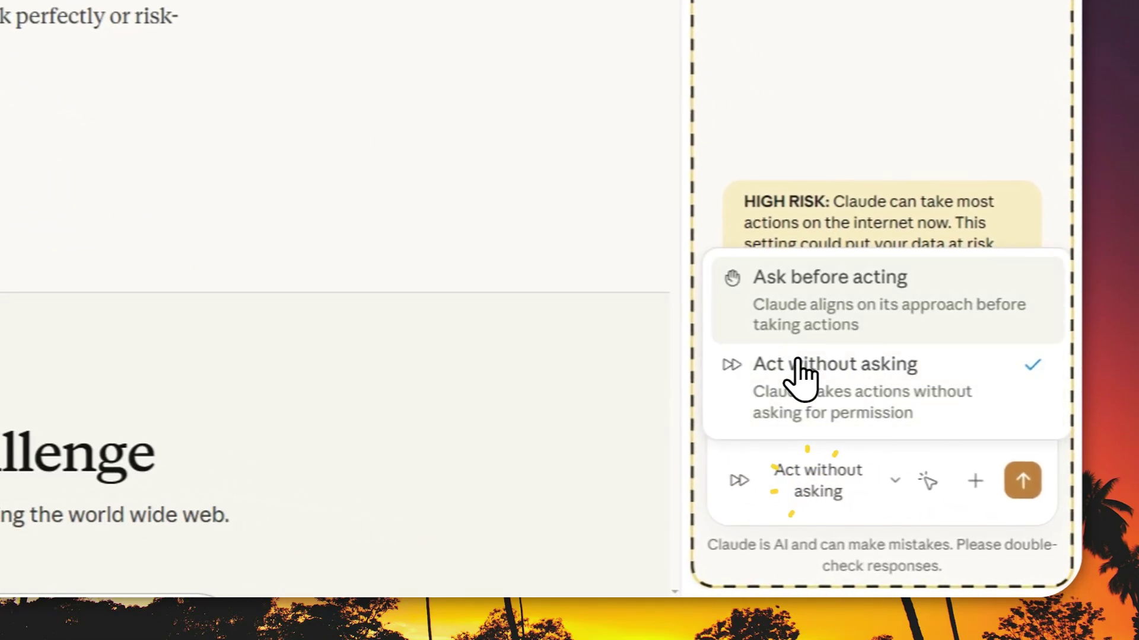
pyautogui.click(864, 305)
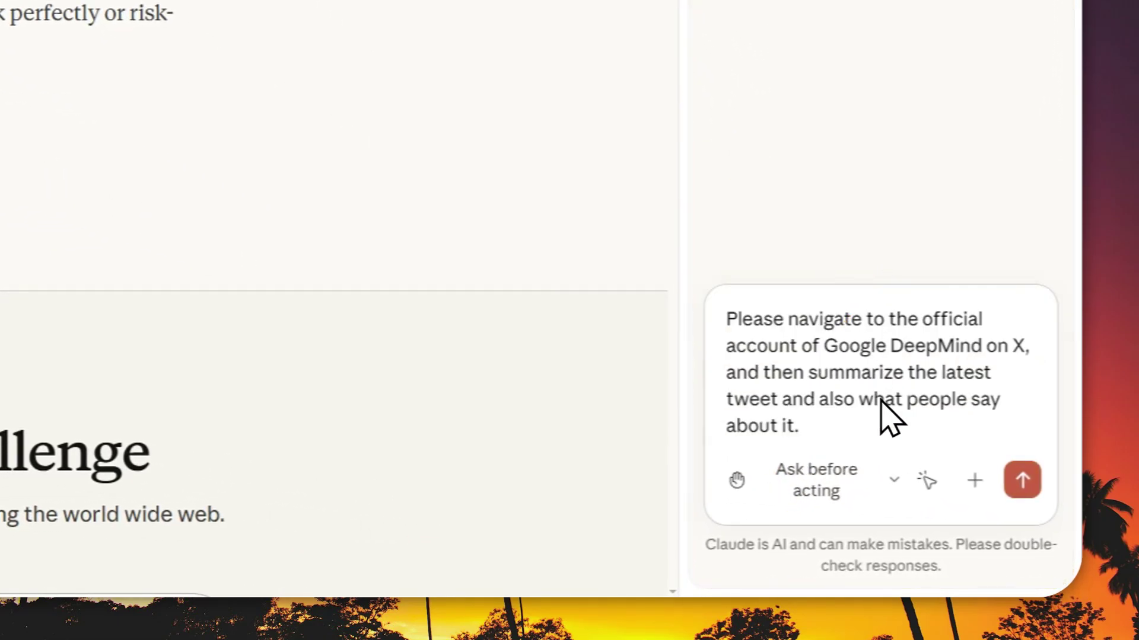
# Submit the Google DeepMind prompt and approve Claude's plan to act on x.com
pyautogui.click(1020, 481)
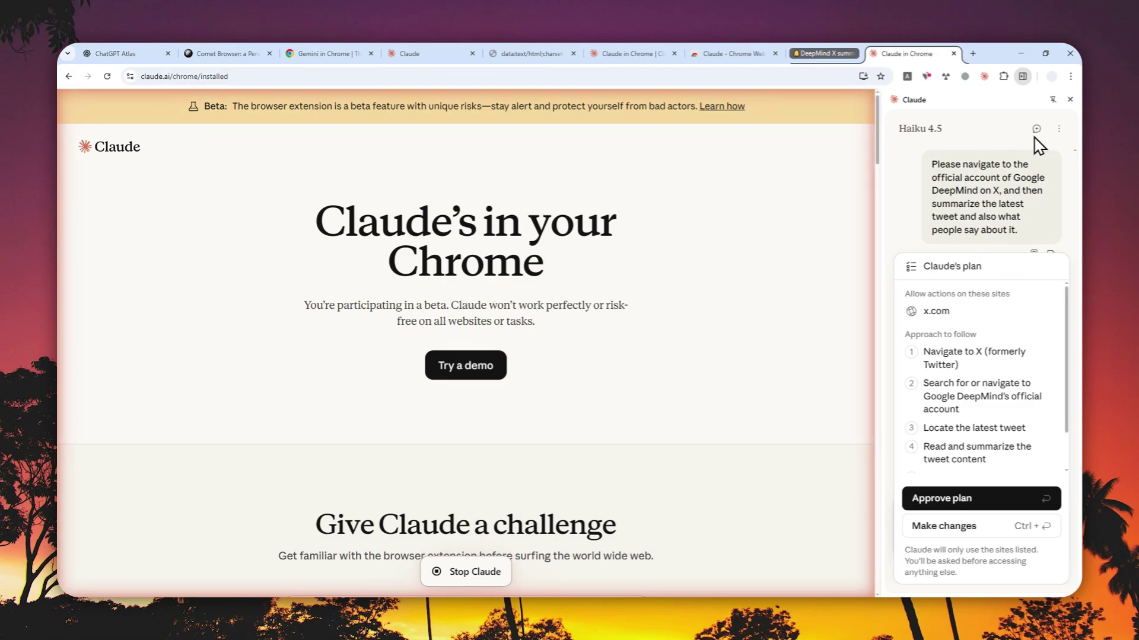
pyautogui.click(936, 510)
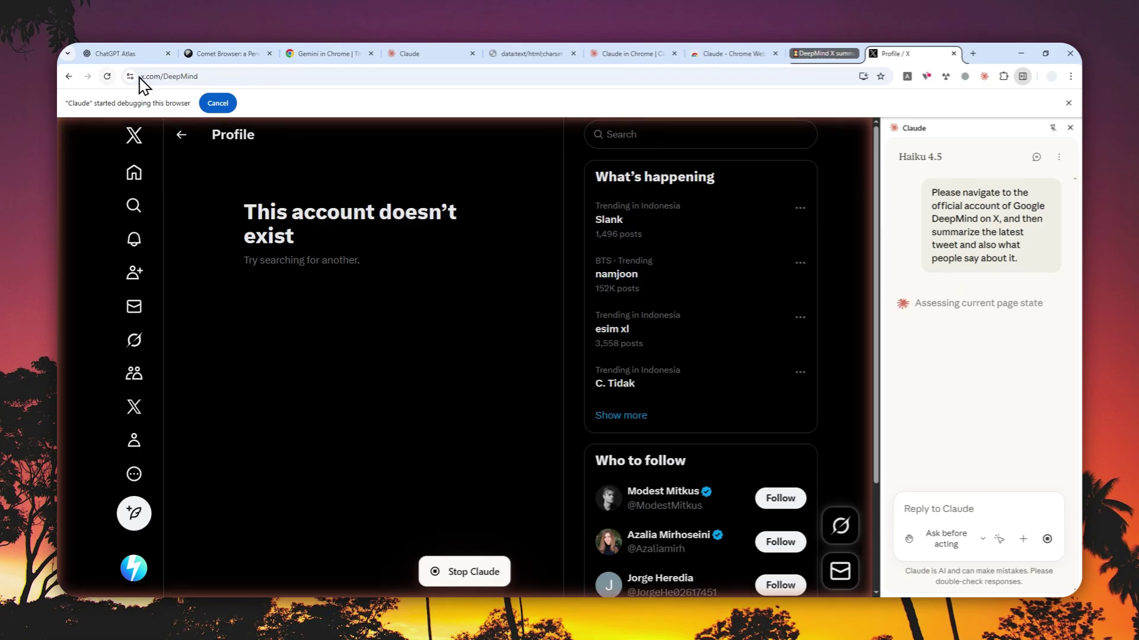
pyautogui.click(177, 78)
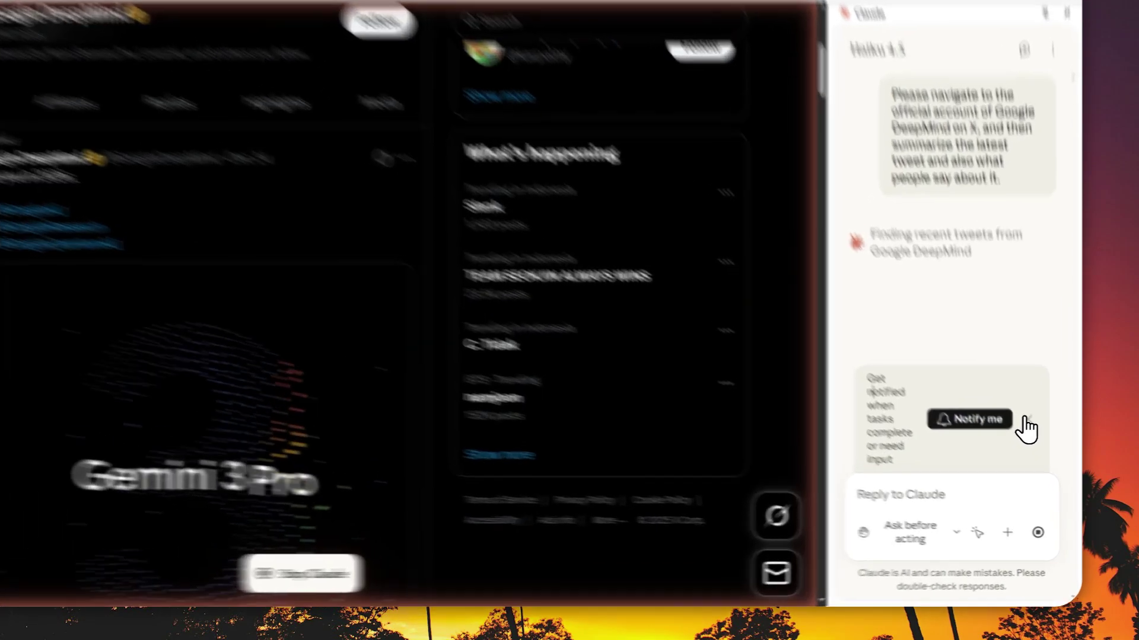
# Dismiss the task notification offer and expand the list of actions Claude has performed so far
pyautogui.click(1037, 451)
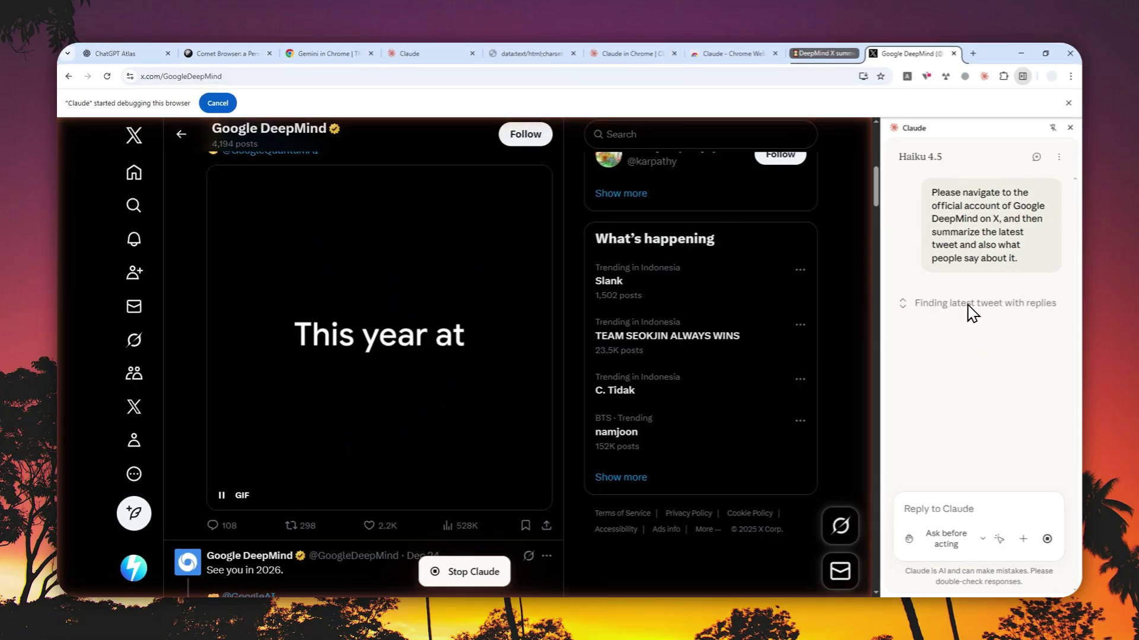
pyautogui.moveTo(981, 259)
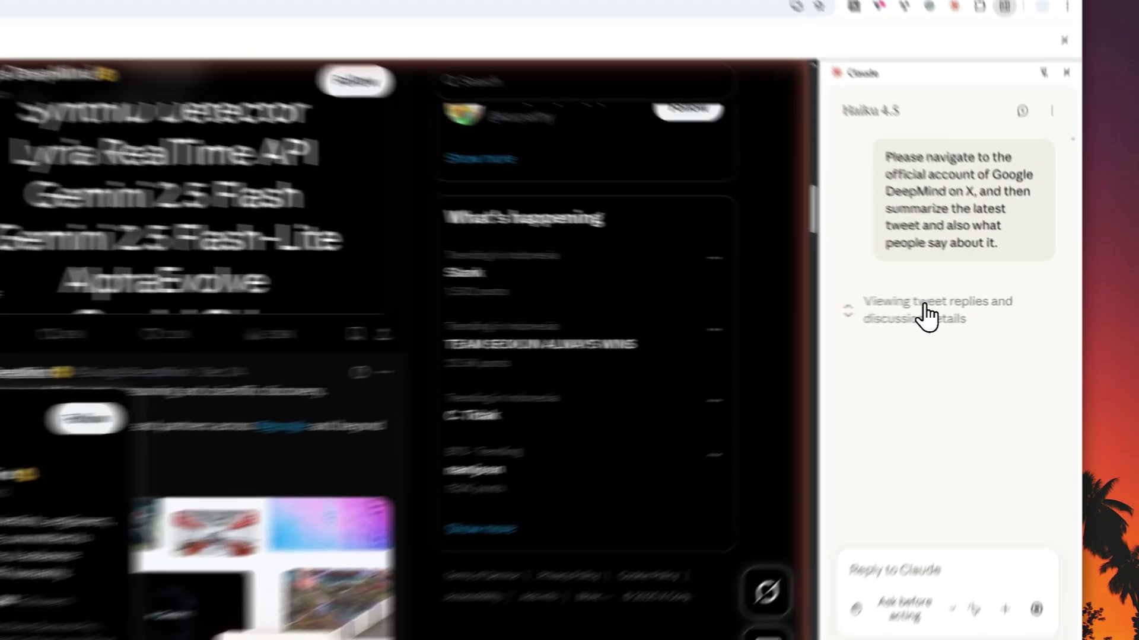
pyautogui.click(970, 308)
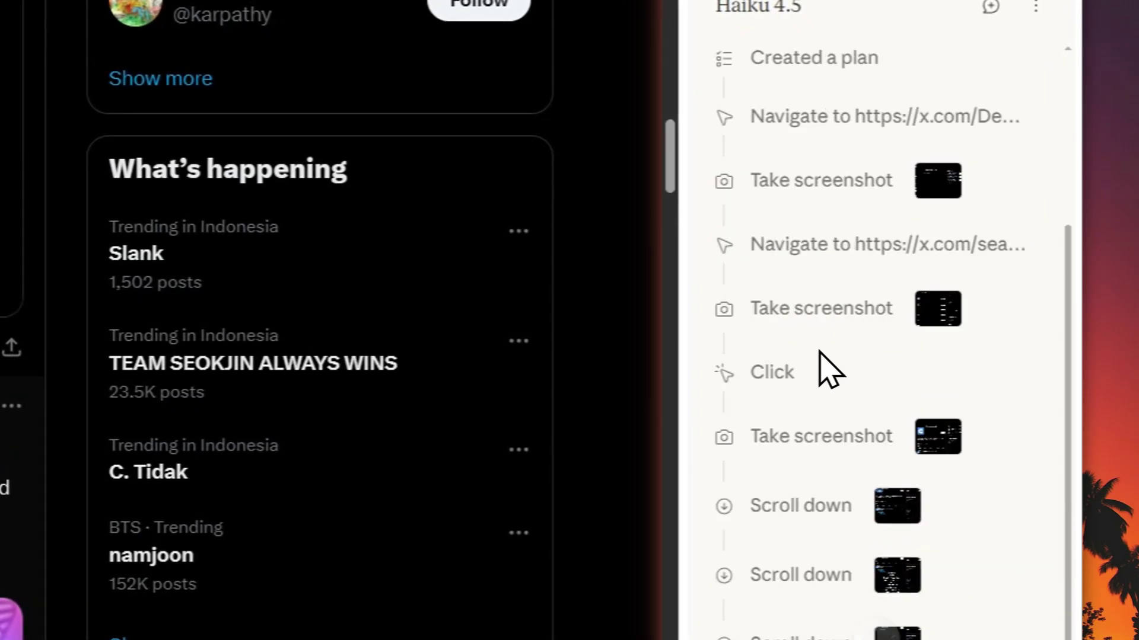
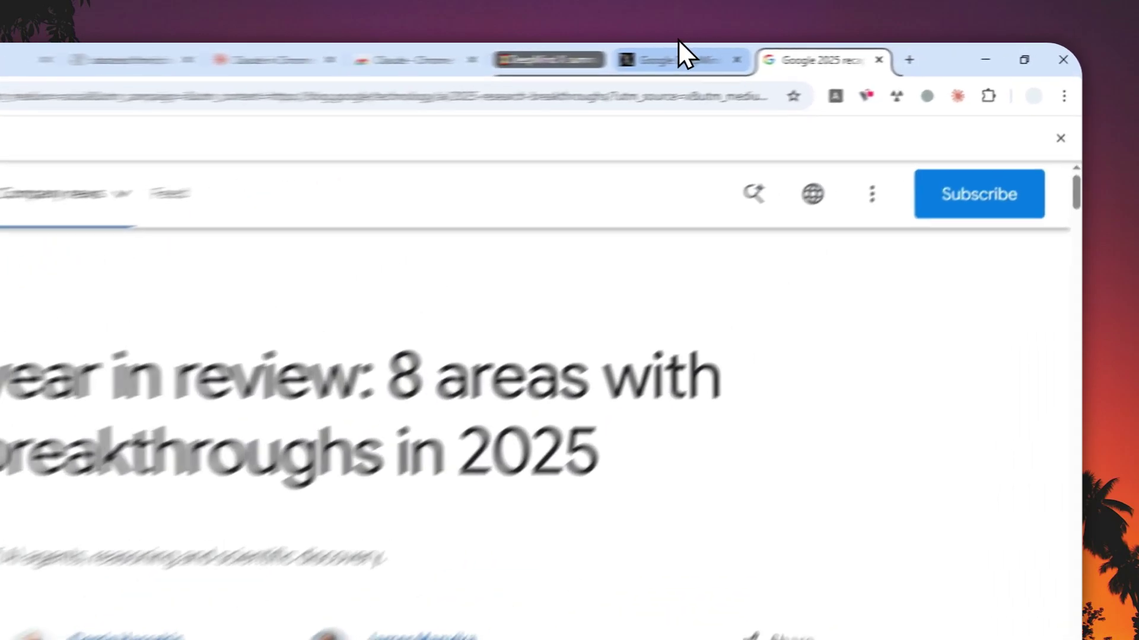
# Return to the Google DeepMind tab and read Claude's summary of the latest tweet and its key comments alongside the original post
pyautogui.click(807, 58)
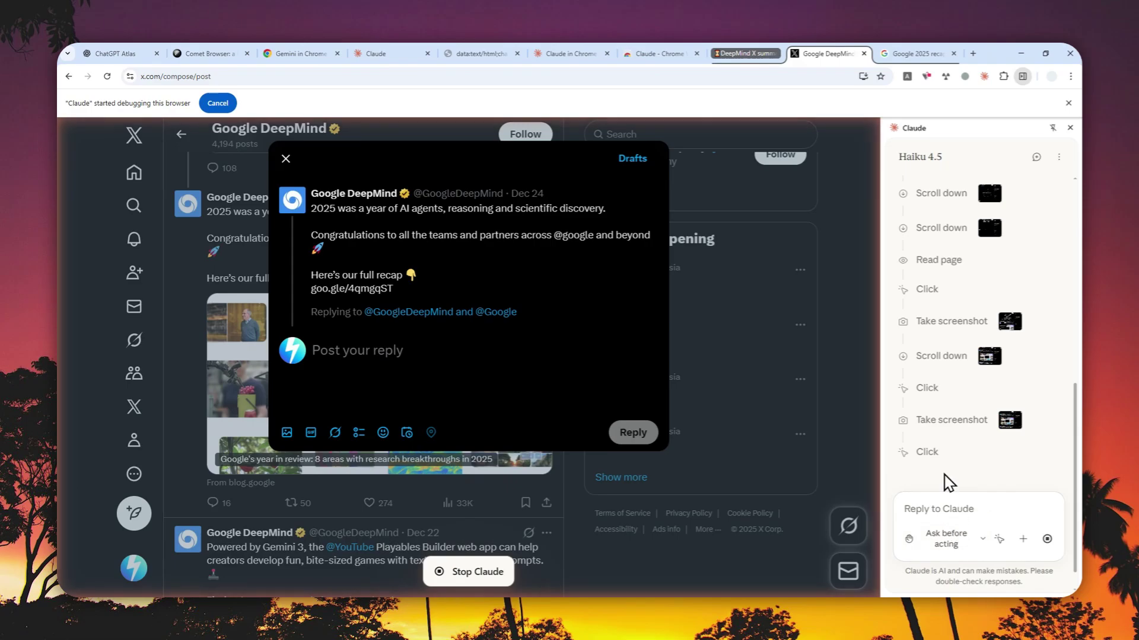
pyautogui.click(551, 576)
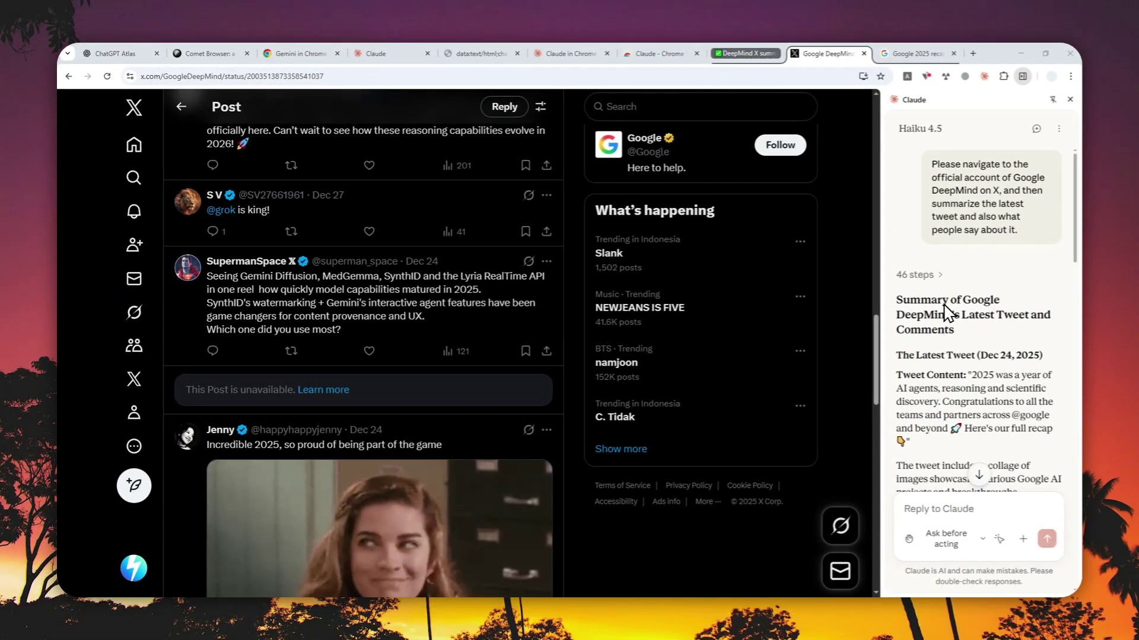
pyautogui.scroll(-2, 947, 323)
pyautogui.scroll(-6, 947, 323)
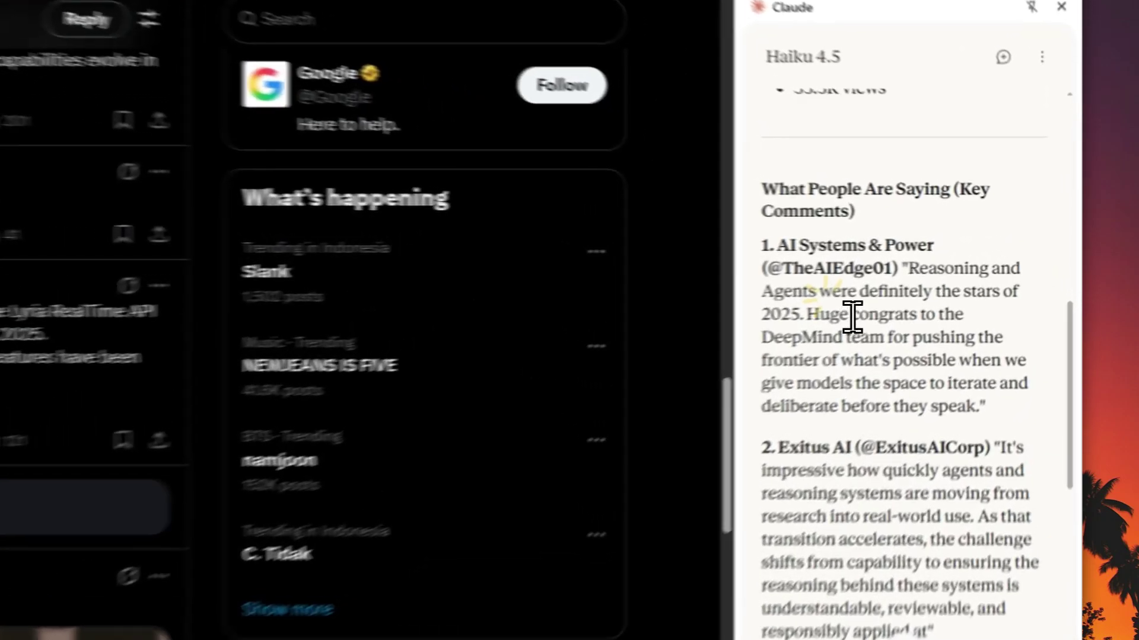
pyautogui.scroll(-5, 949, 302)
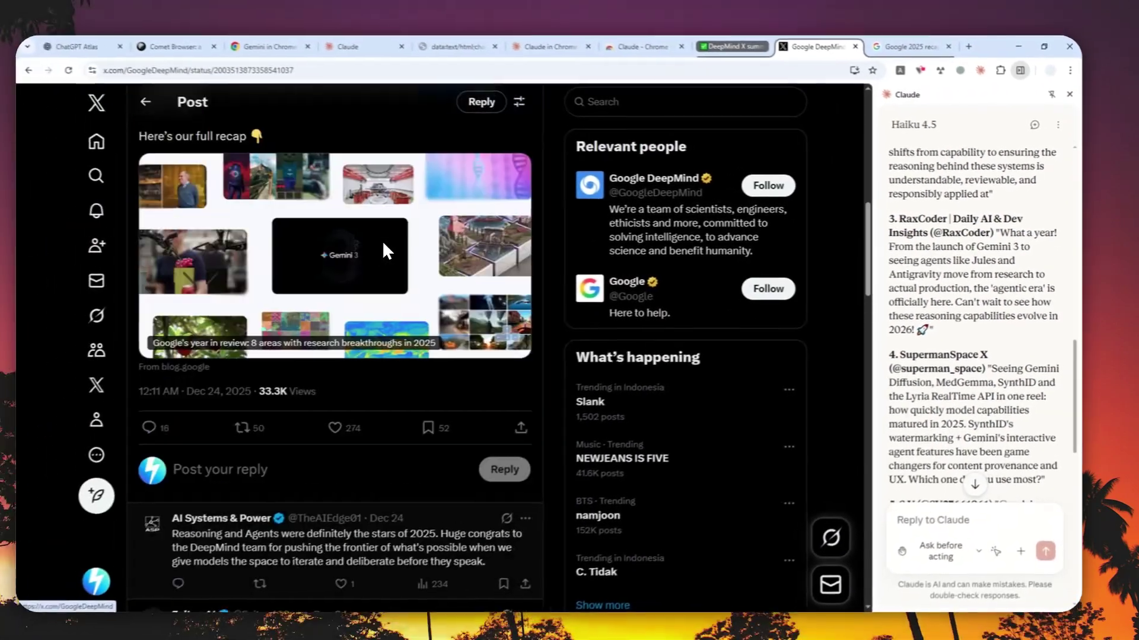
pyautogui.scroll(4, 386, 258)
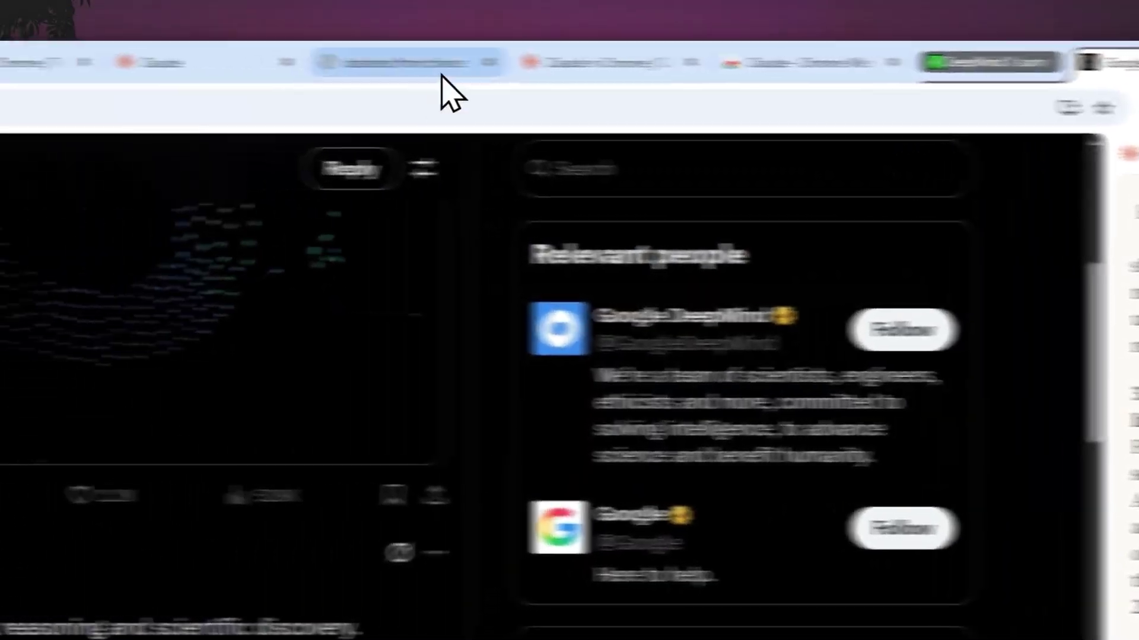
# Review and copy the saved prompt asking for a blank Google Sheets document with a 30-day mock-up income-expenses for a small coffee shop
pyautogui.click(424, 61)
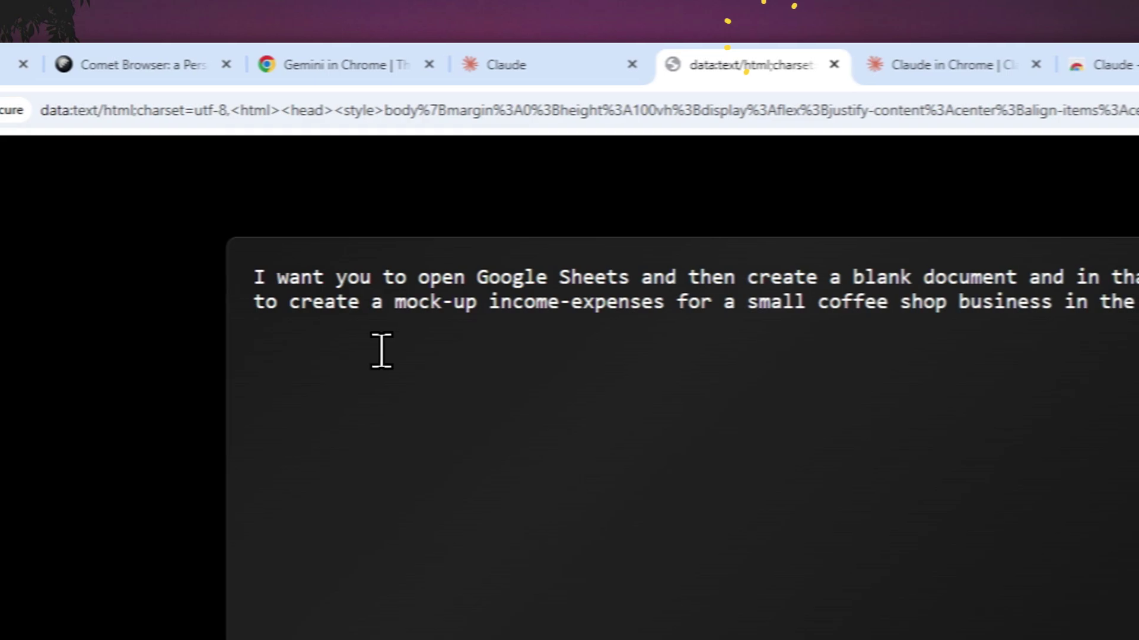
pyautogui.click(359, 278)
pyautogui.click(477, 277)
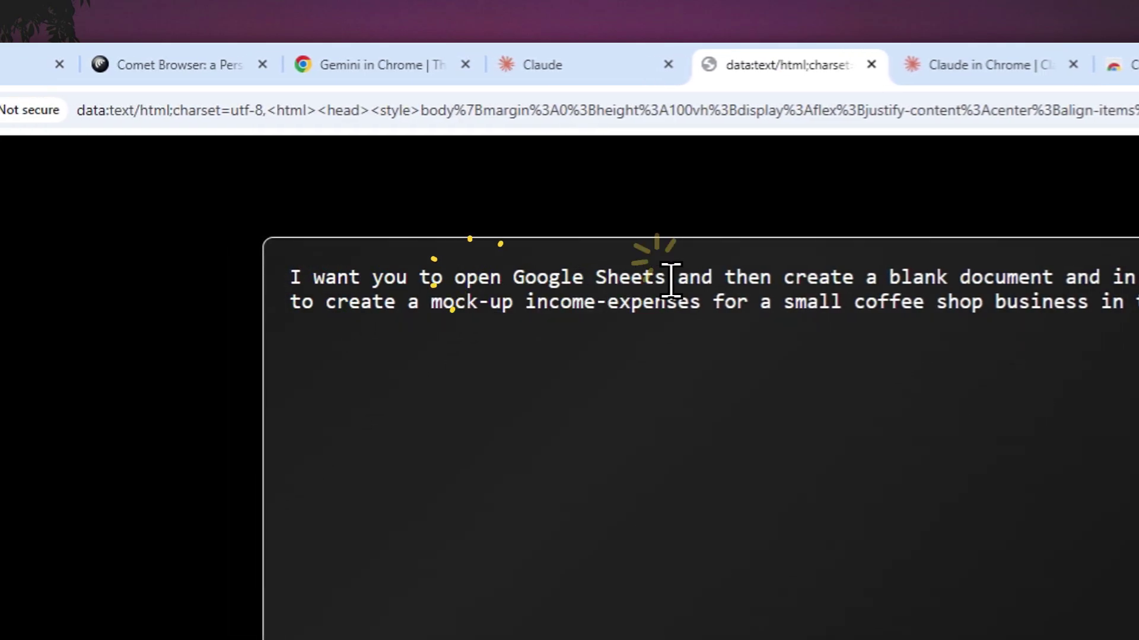
pyautogui.click(859, 277)
pyautogui.click(1018, 277)
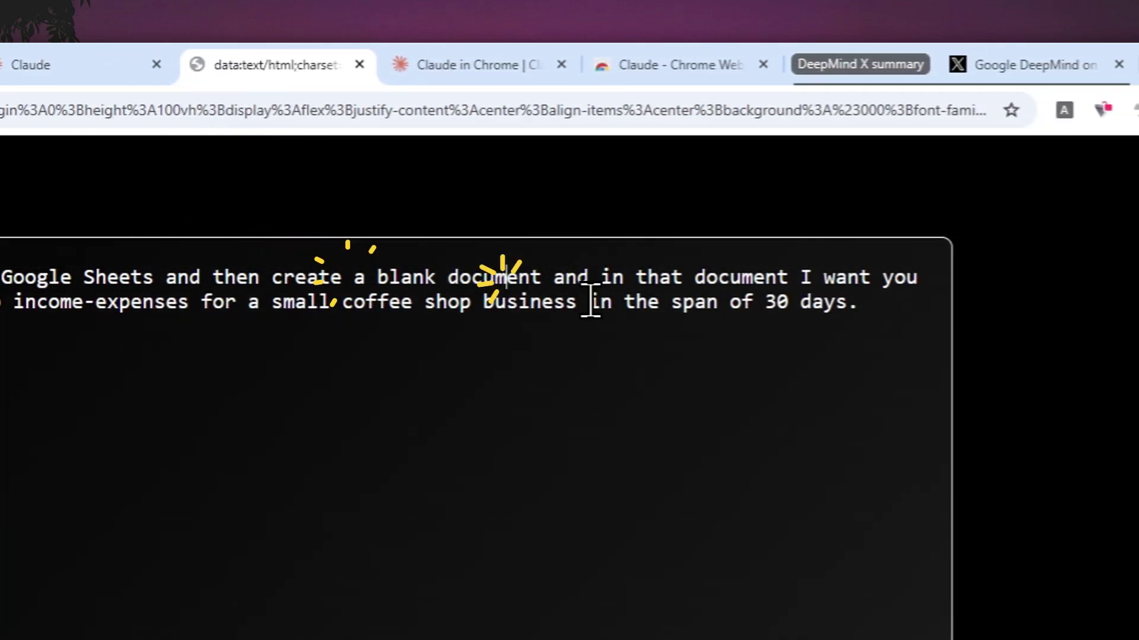
pyautogui.click(682, 277)
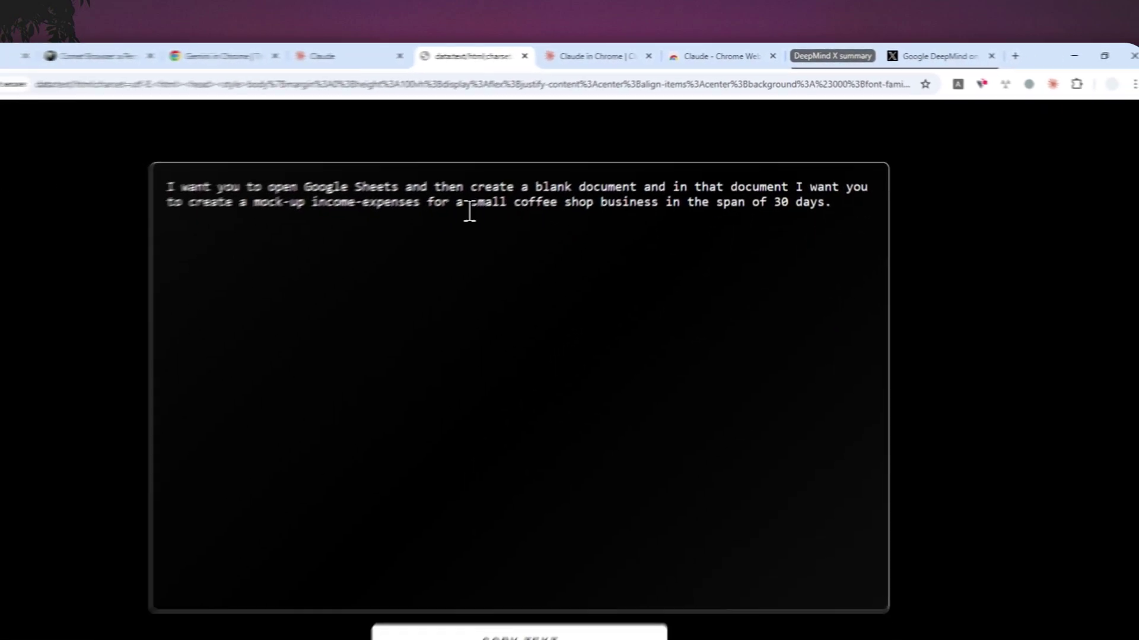
pyautogui.click(191, 303)
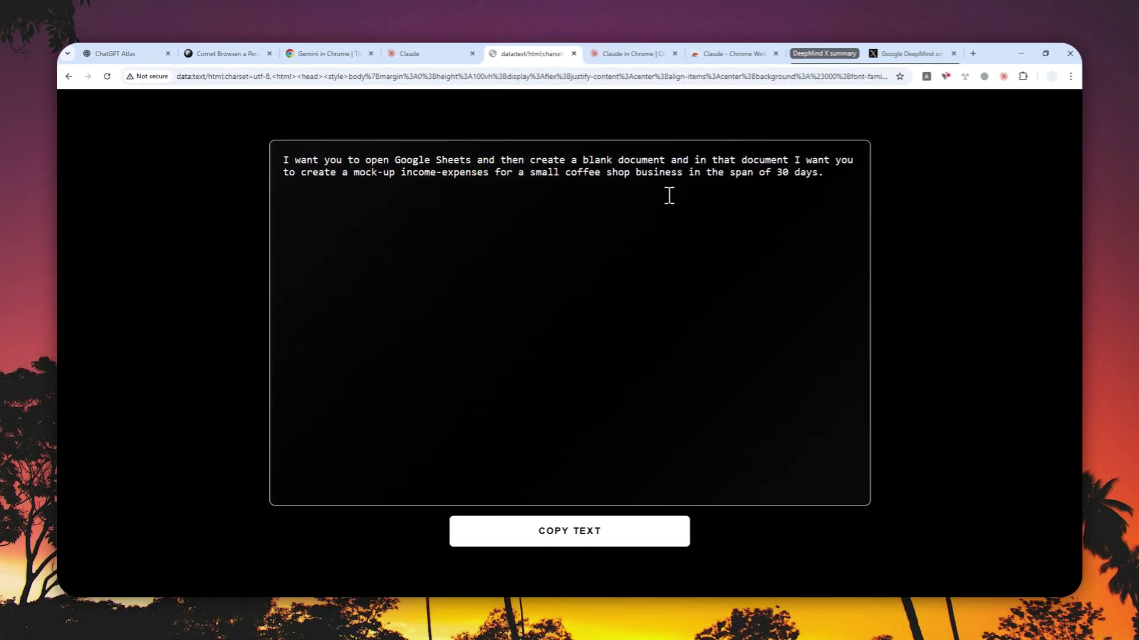
pyautogui.click(578, 537)
# Return to the Google DeepMind tab, paste the coffee shop spreadsheet prompt into Claude's chat and submit it
pyautogui.click(887, 53)
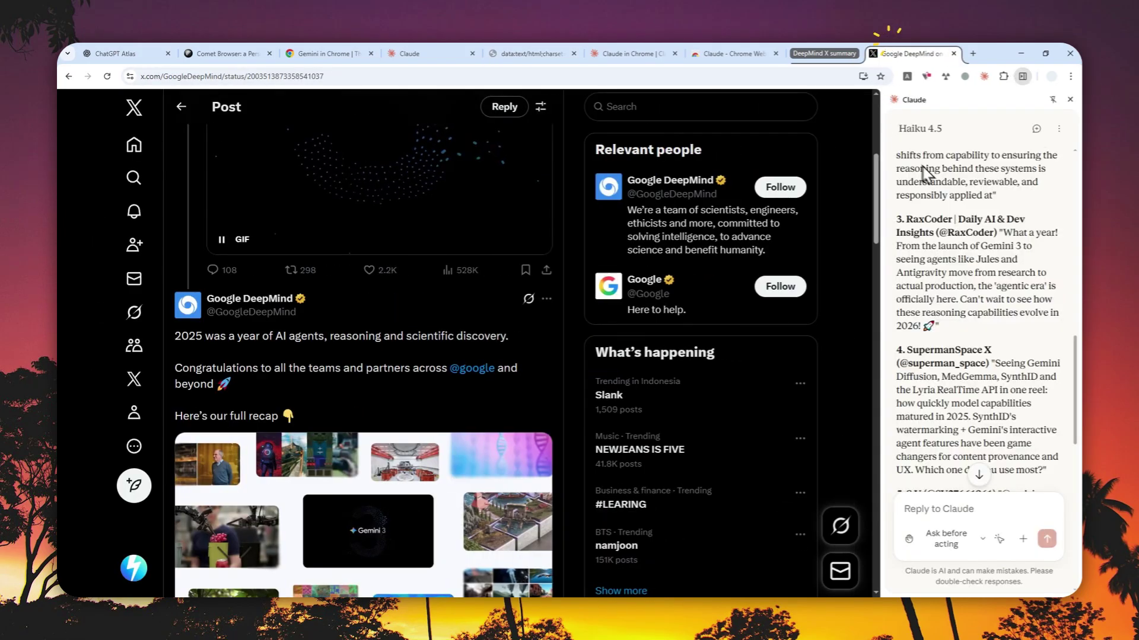
pyautogui.scroll(-8, 1043, 422)
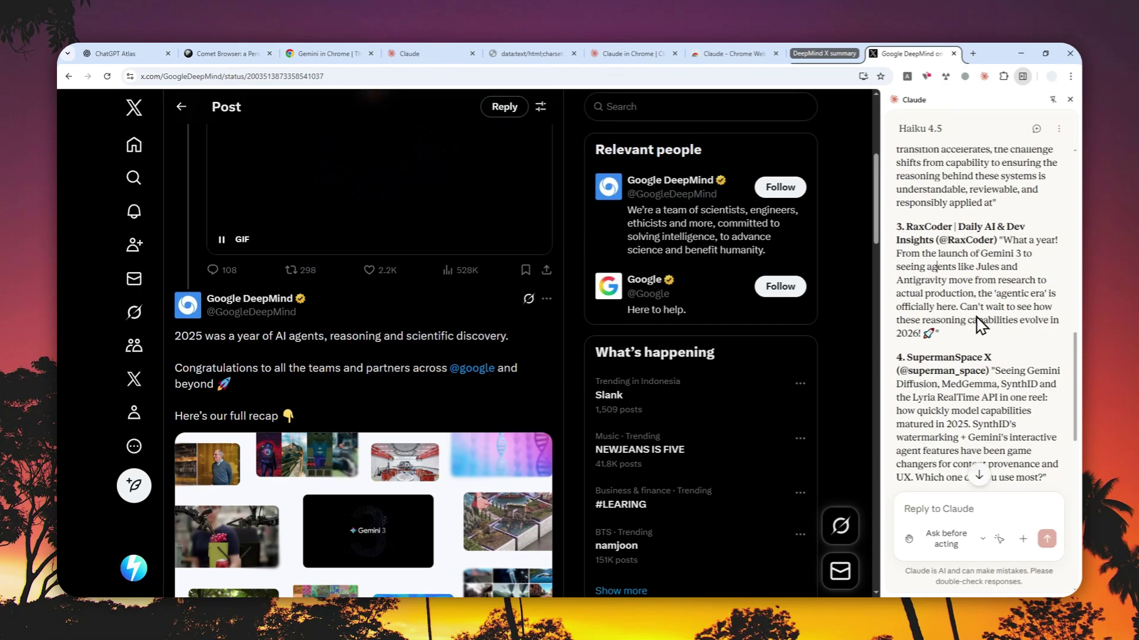
pyautogui.scroll(-1, 969, 385)
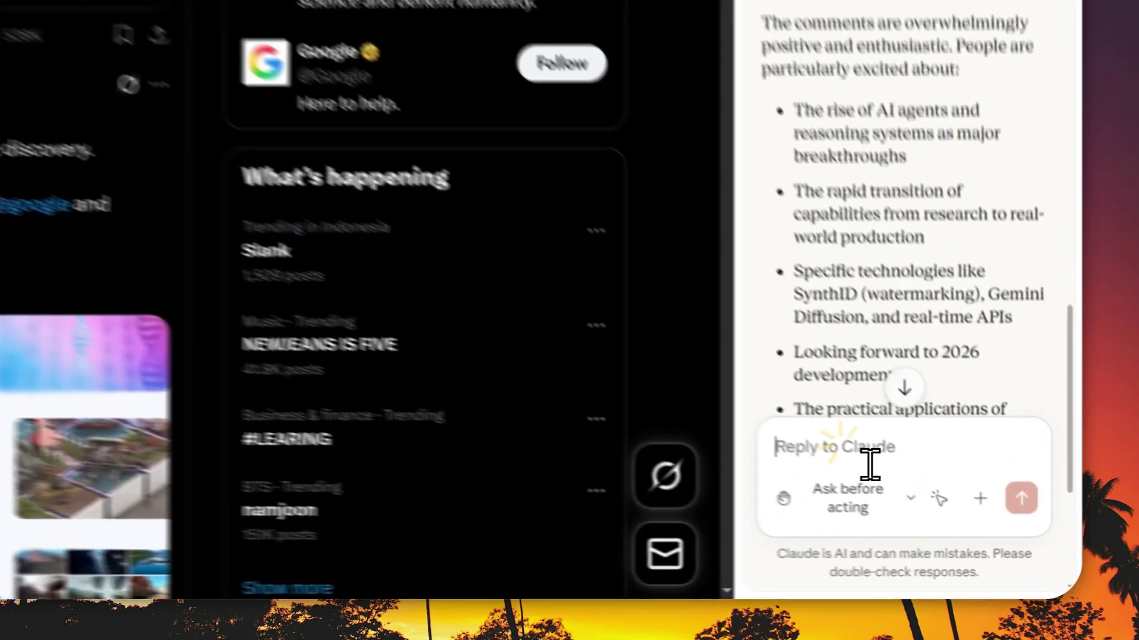
pyautogui.rightClick(957, 513)
pyautogui.click(980, 404)
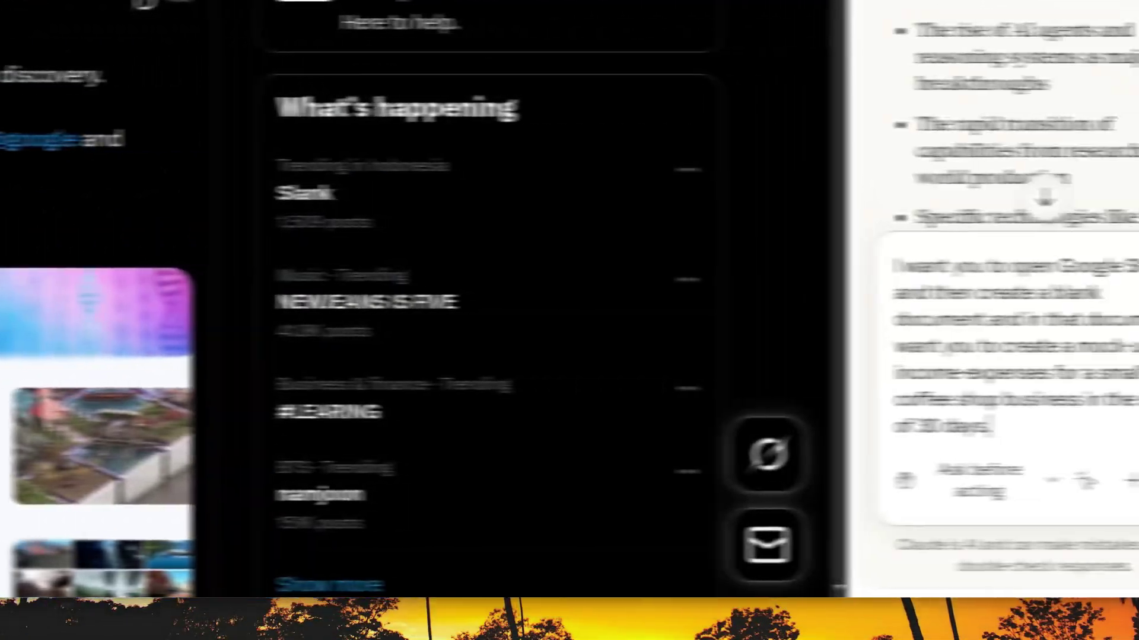
pyautogui.click(1033, 480)
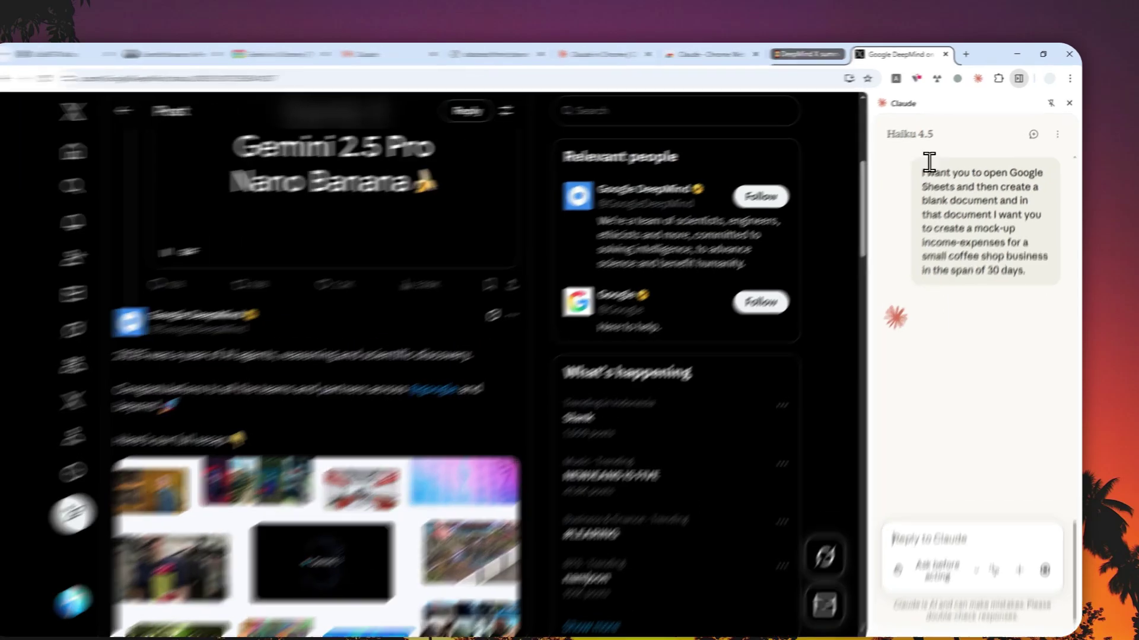
# Approve Claude's plan to build the coffee shop spreadsheet on sheets.google.com and highlight the Haiku 4.5 model name
pyautogui.click(929, 130)
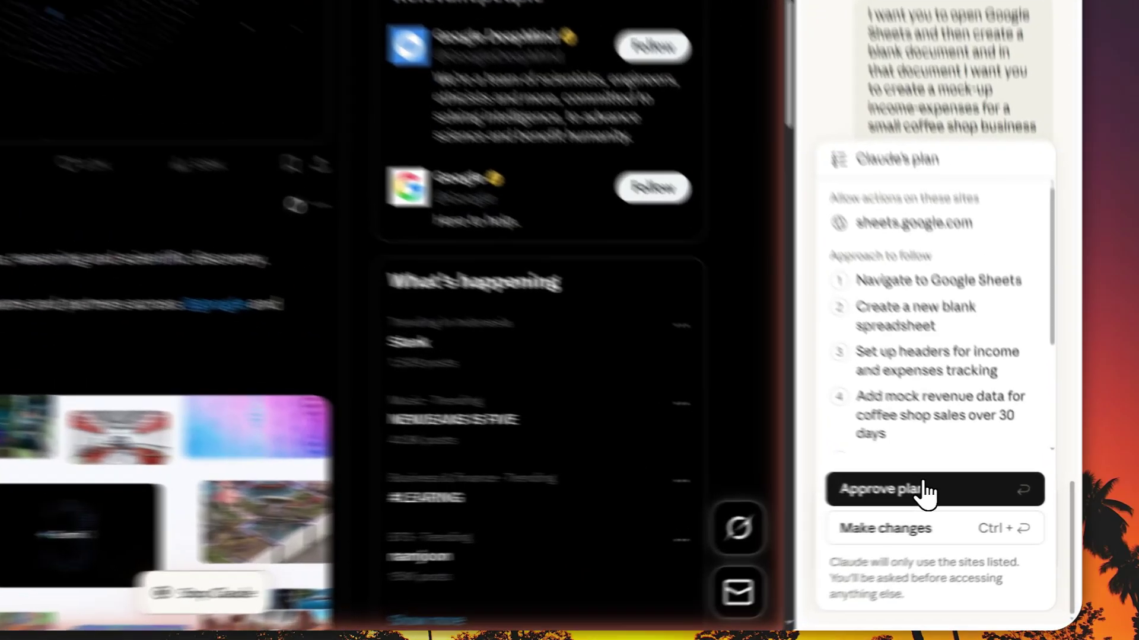
pyautogui.click(965, 505)
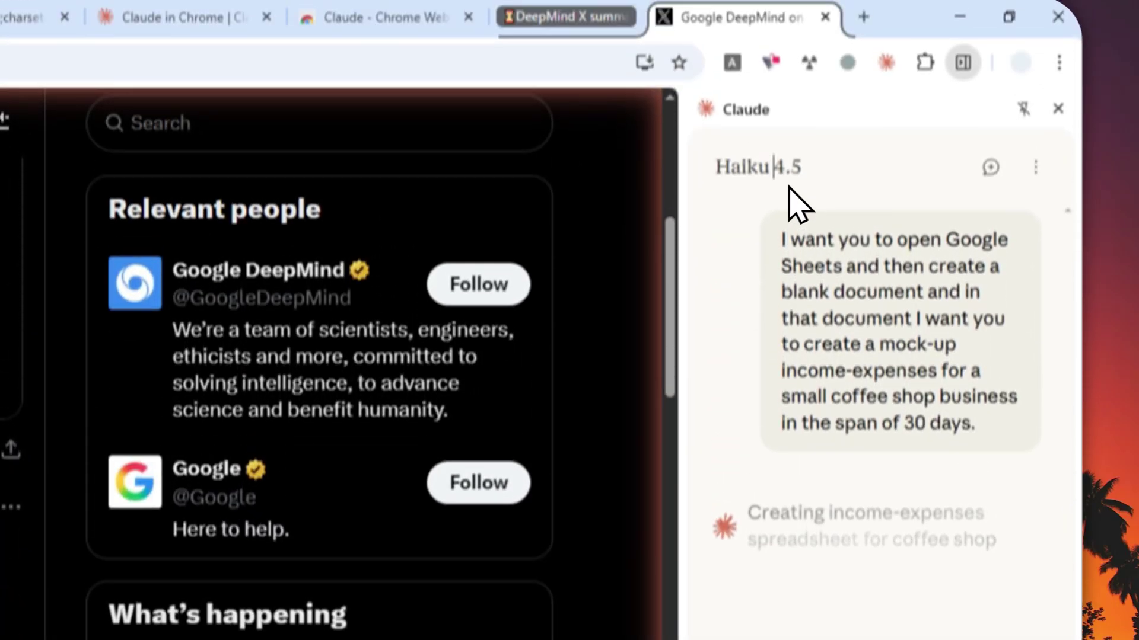
pyautogui.click(807, 215)
pyautogui.tripleClick(808, 215)
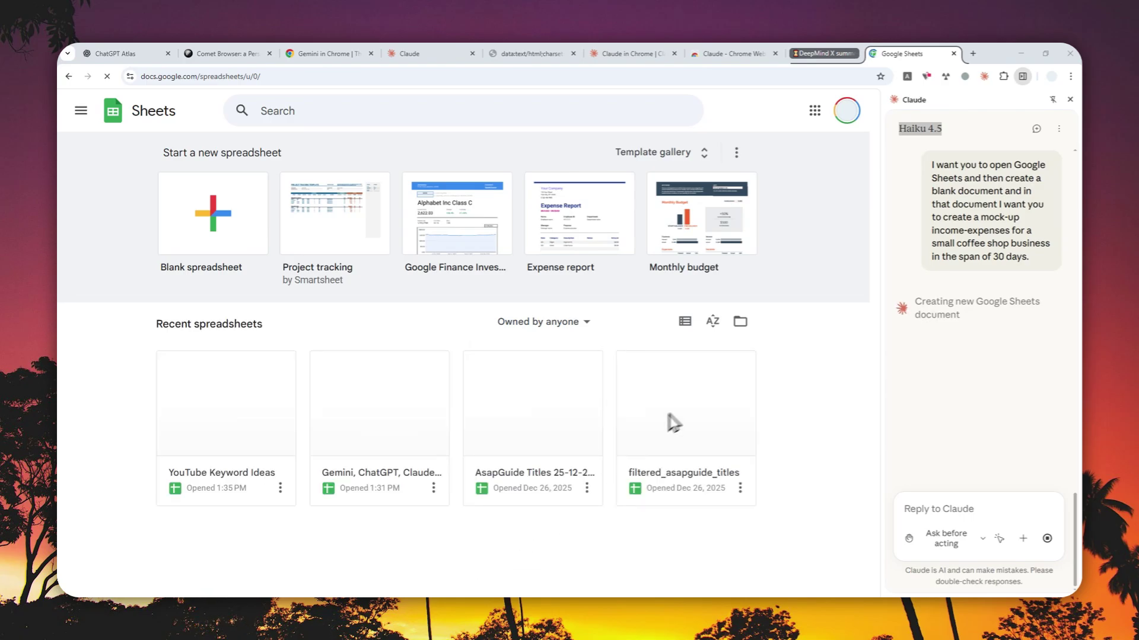
# Switch to the Comet browser, paste the same coffee shop spreadsheet prompt into its Assistant and submit it
pyautogui.hotkey('alt', 'Tab')
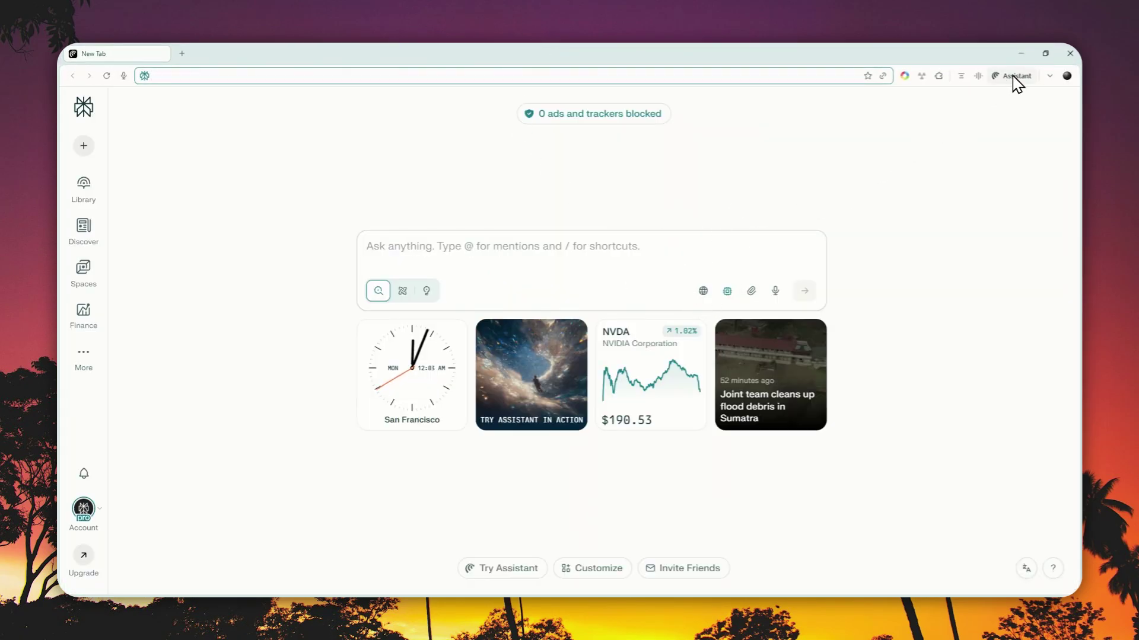
pyautogui.click(1016, 76)
pyautogui.rightClick(878, 538)
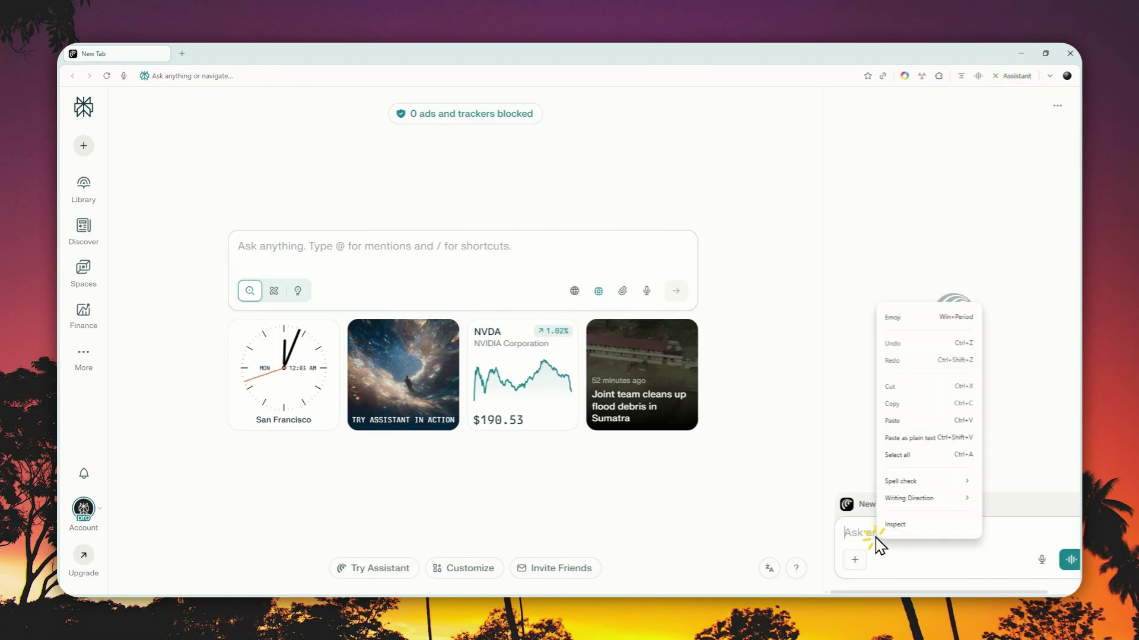
pyautogui.click(892, 421)
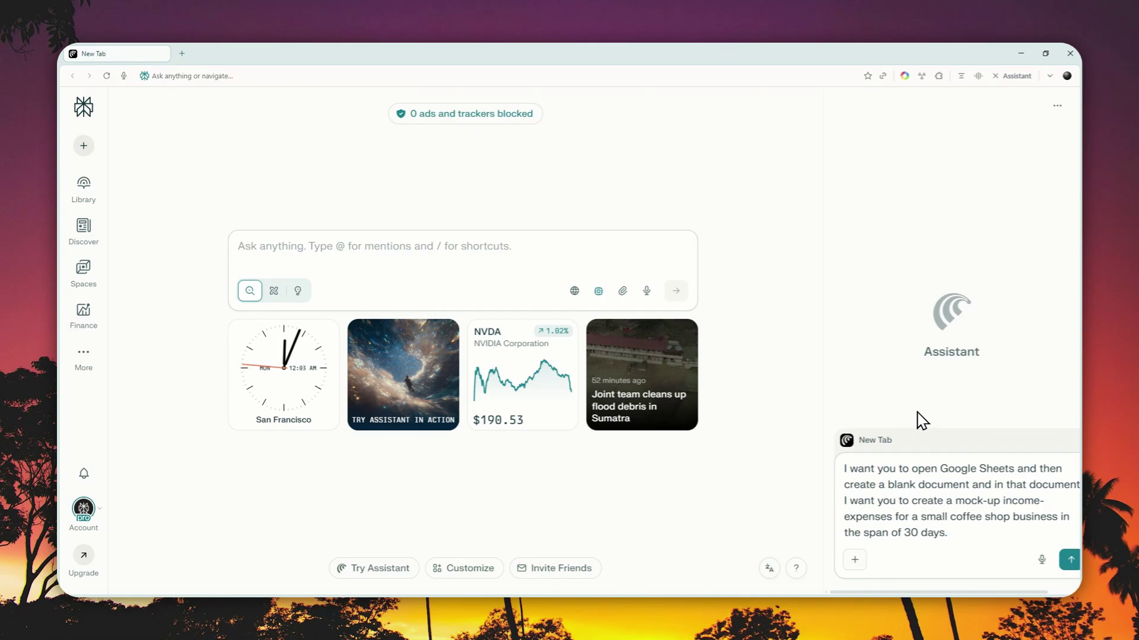
pyautogui.click(1069, 559)
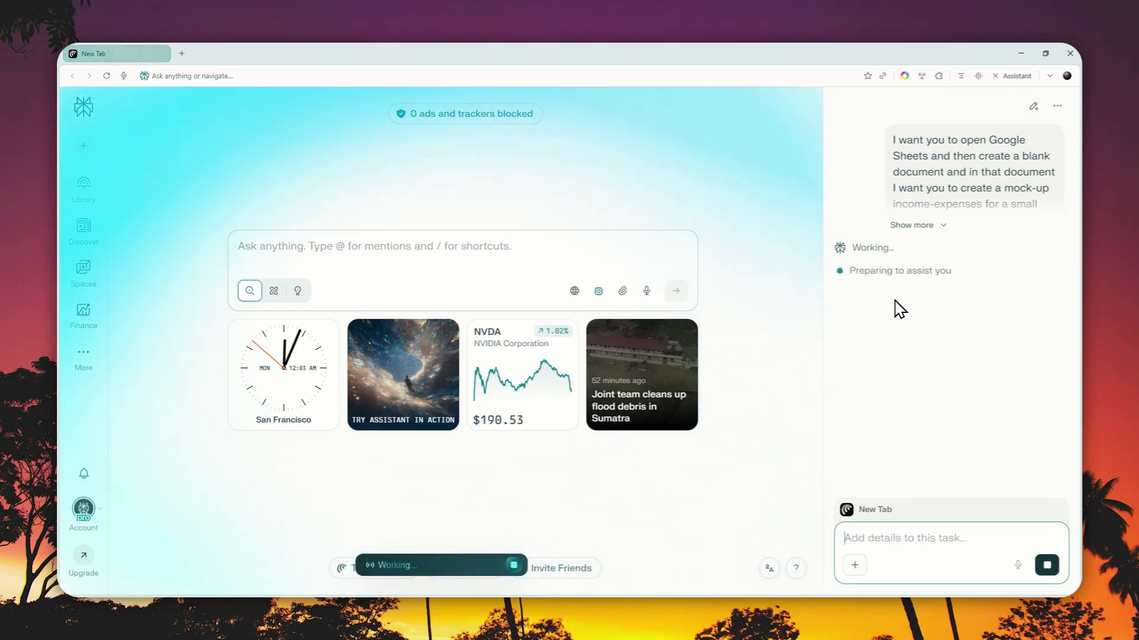
# Return to Chrome and always allow Claude's actions on docs.google.com
pyautogui.click(1020, 54)
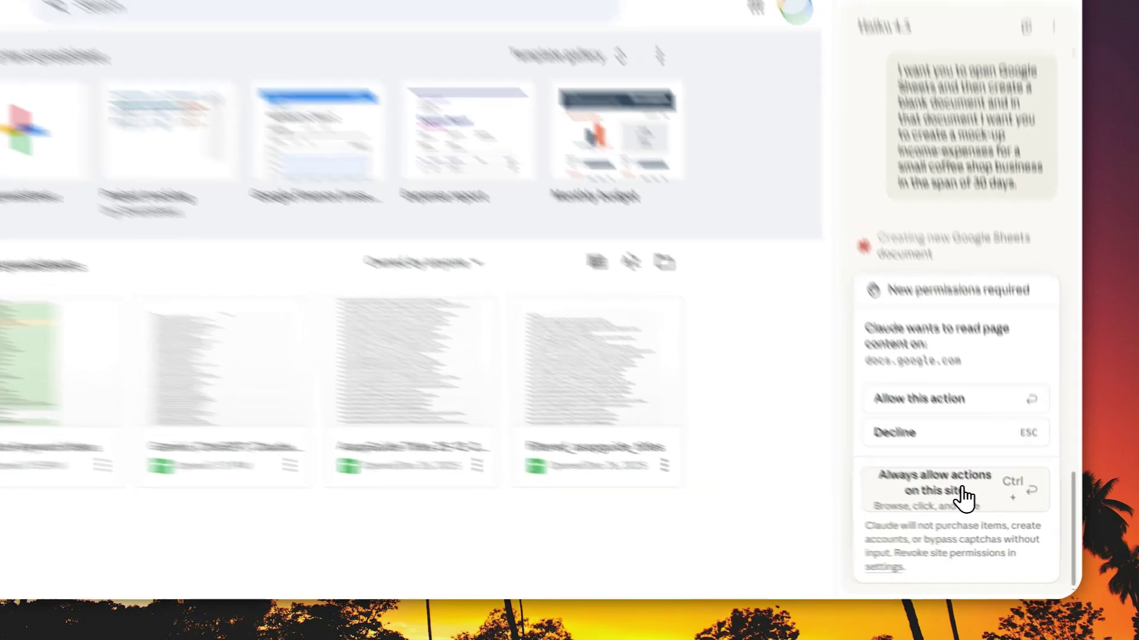
pyautogui.click(970, 510)
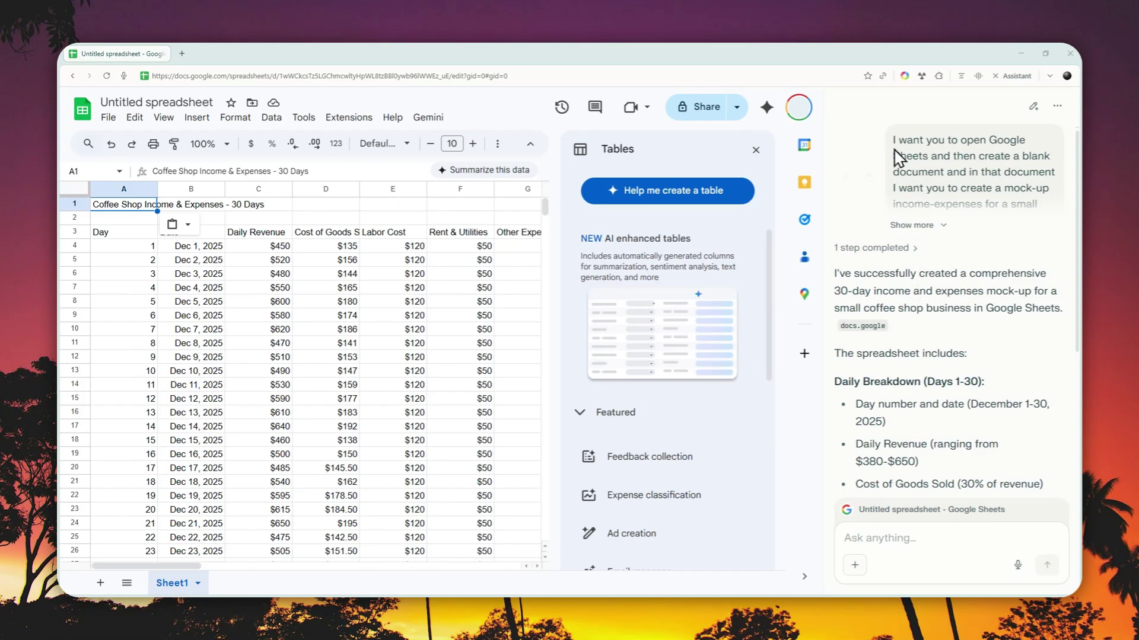
# Close the Tables sidebar in Comet's spreadsheet and review the 30-day coffee shop income and expenses down to the summary
pyautogui.click(755, 150)
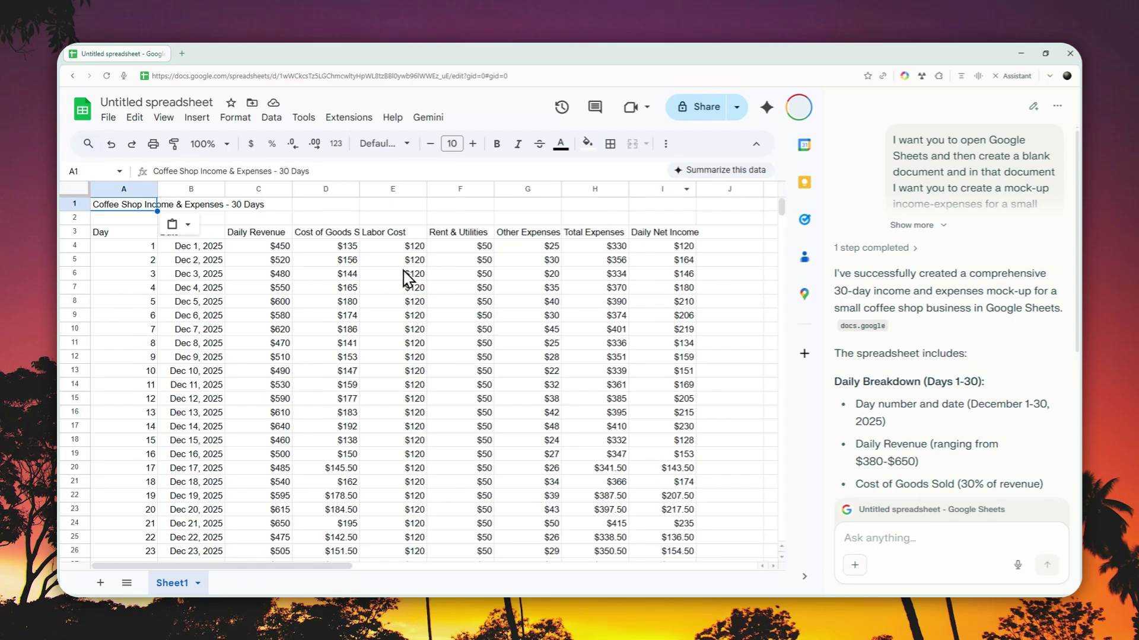
pyautogui.scroll(-5, 395, 260)
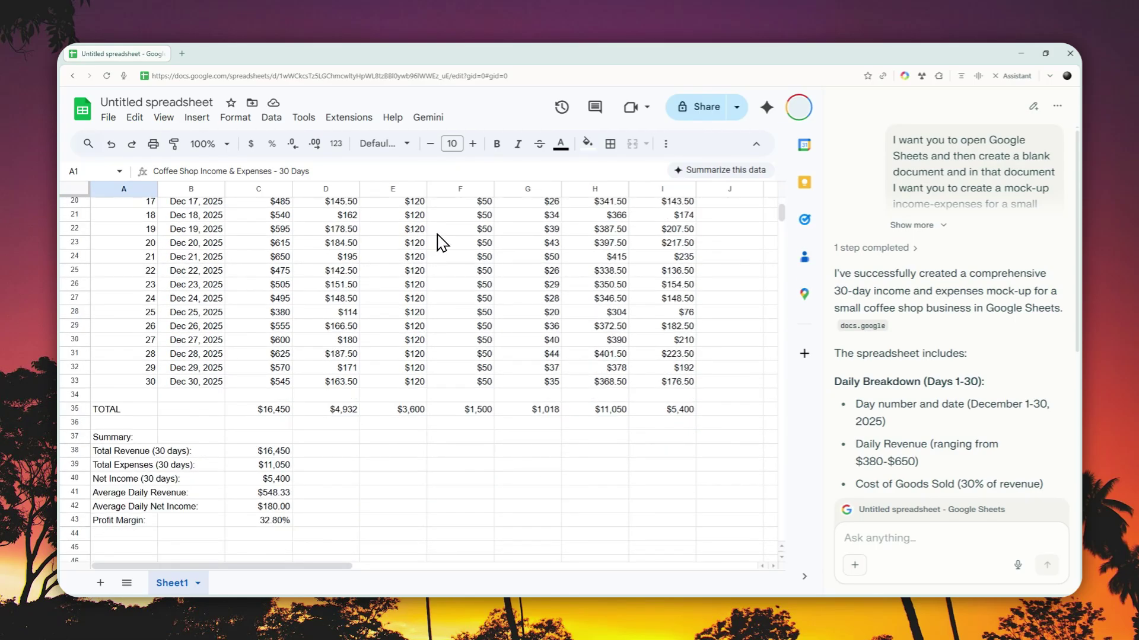
pyautogui.scroll(6, 505, 242)
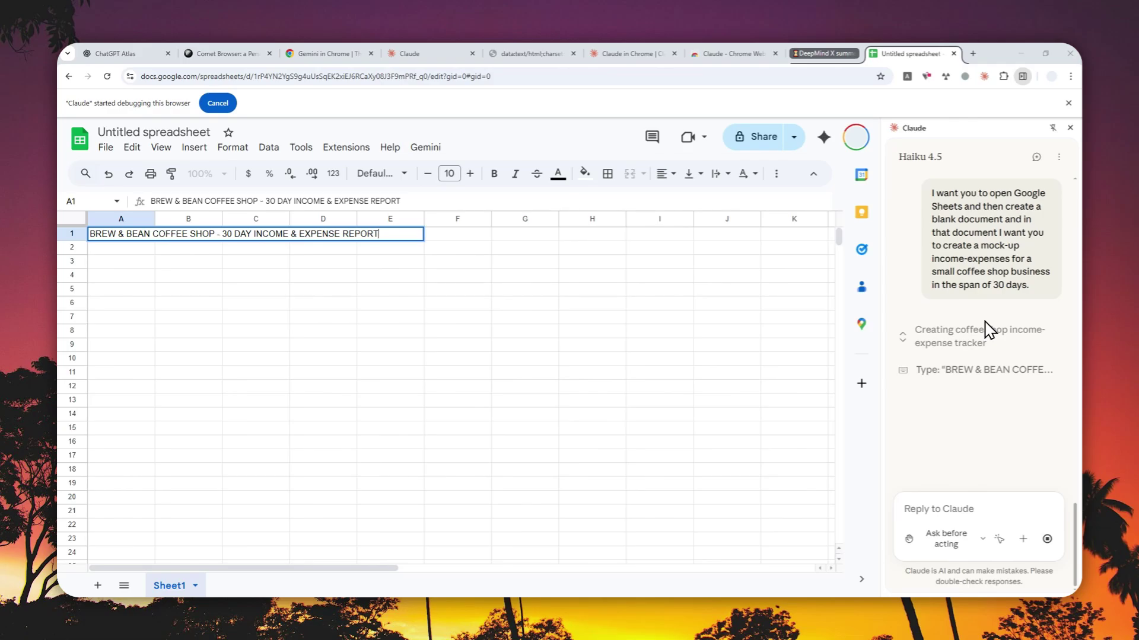
pyautogui.press('Return')
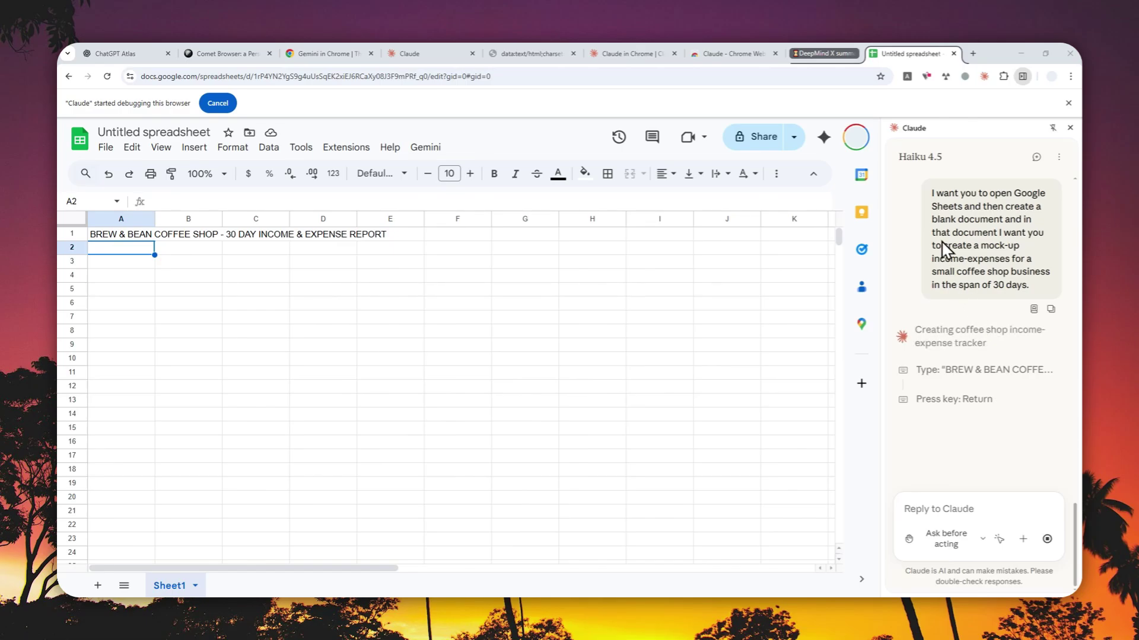
pyautogui.tripleClick(901, 161)
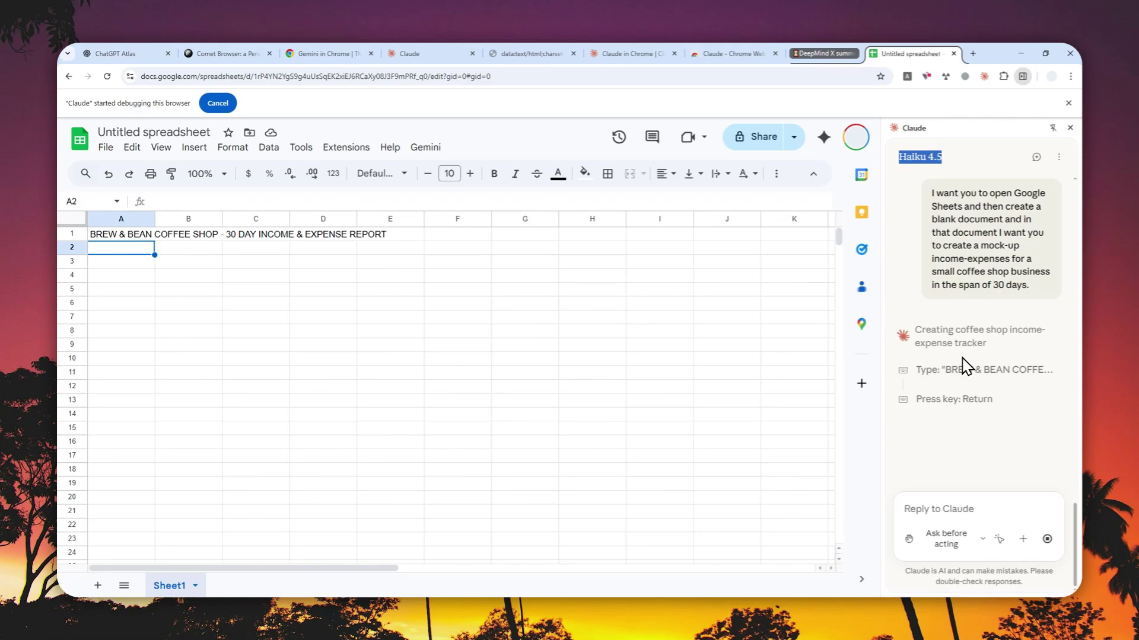
pyautogui.click(913, 160)
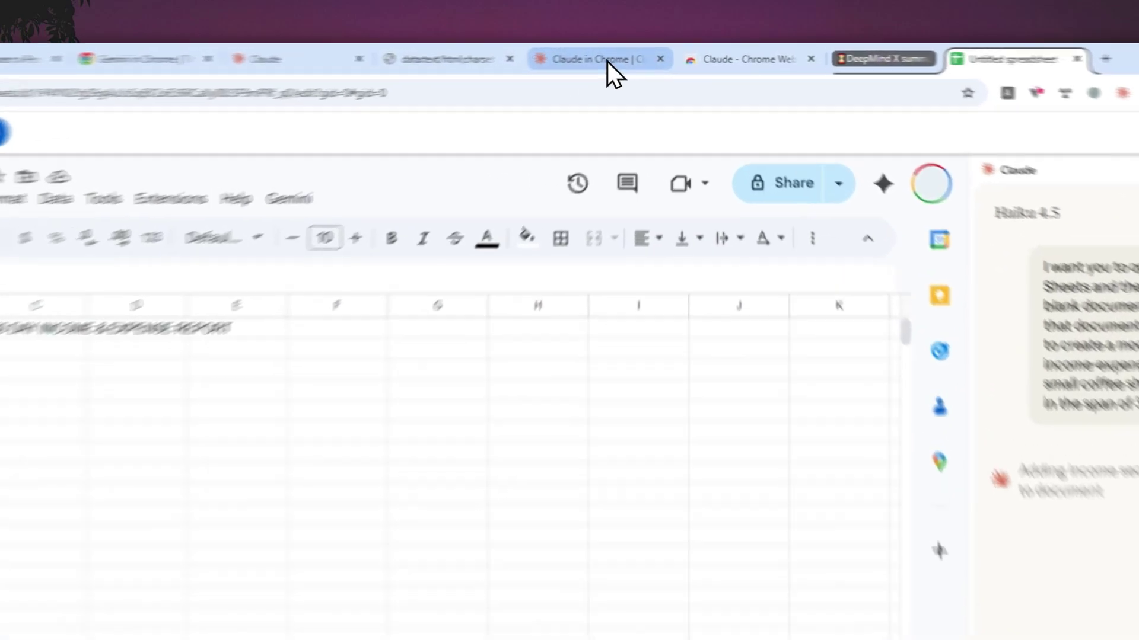
# Open the Claude in Chrome product page and look through its features and everyday task examples
pyautogui.click(634, 49)
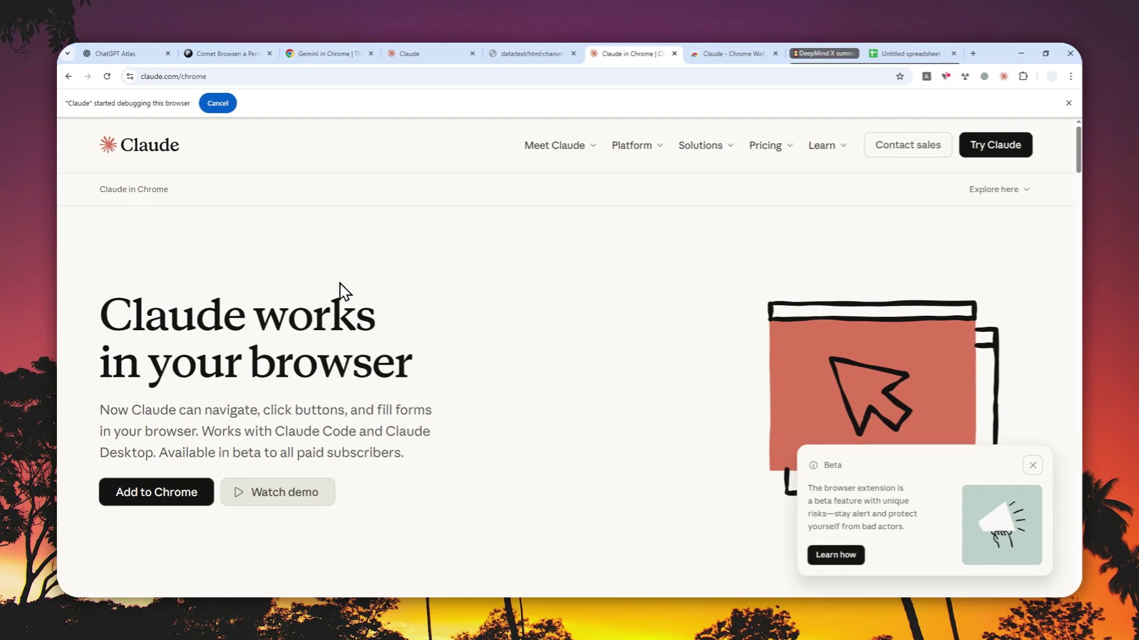
pyautogui.scroll(-15, 350, 300)
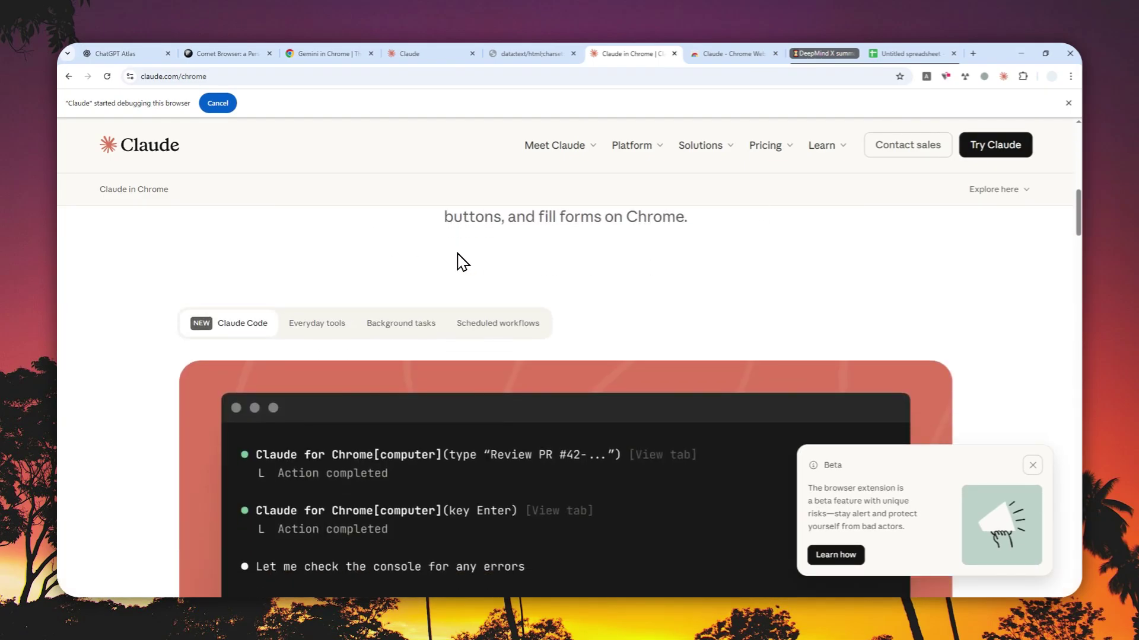
pyautogui.scroll(-5, 454, 273)
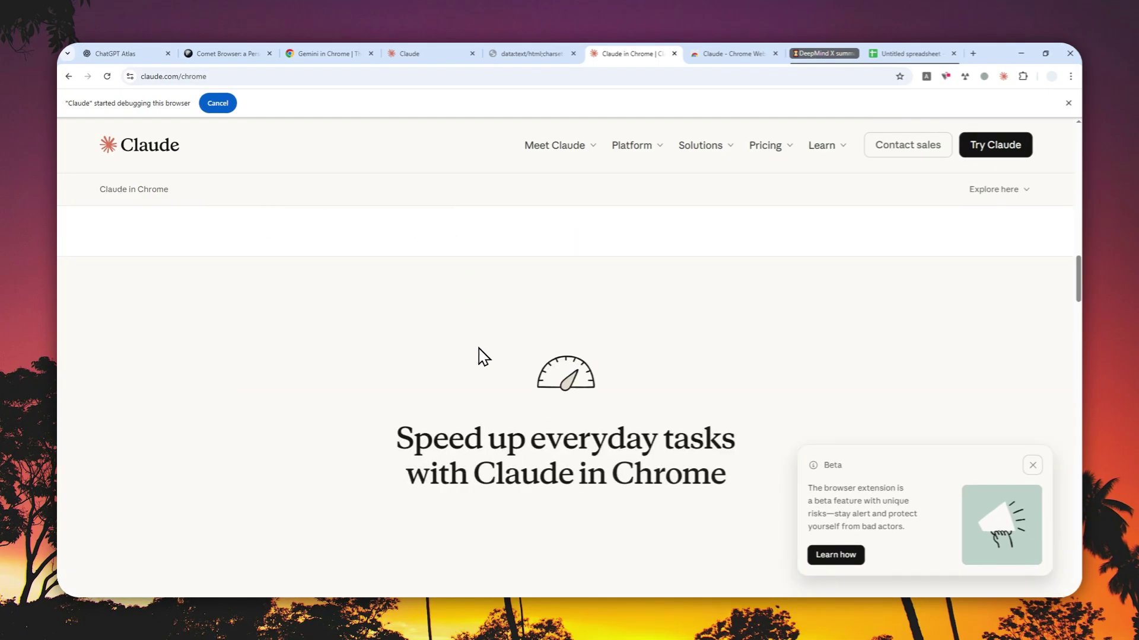
pyautogui.scroll(-4, 494, 334)
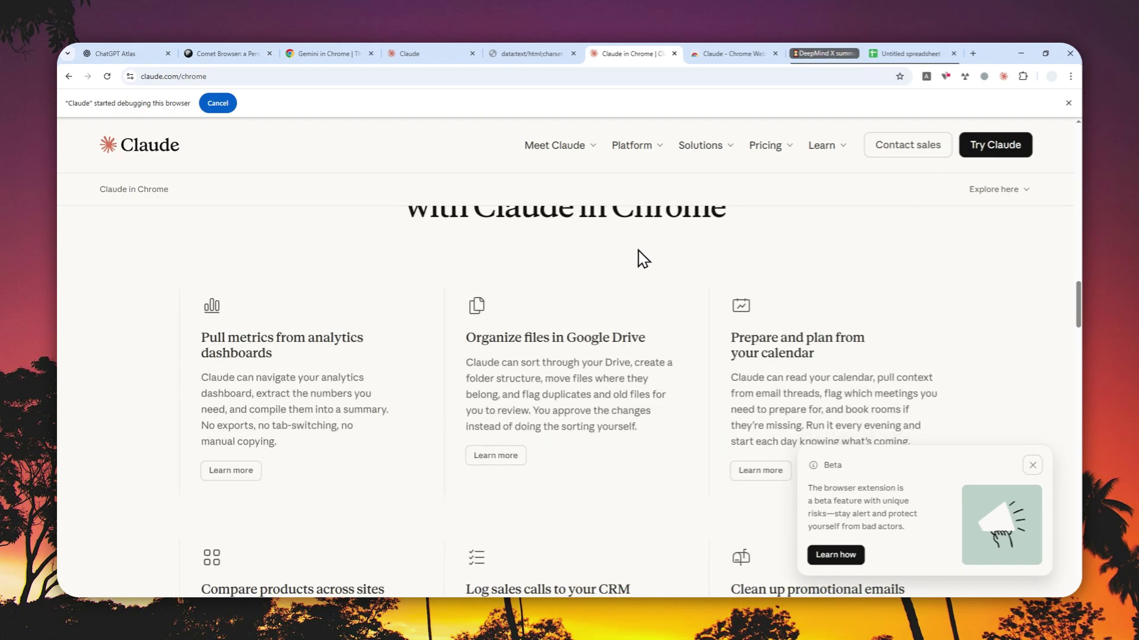
# Read the remaining task examples and the safe browsing recommendations on the Claude in Chrome product page
pyautogui.scroll(-3, 644, 259)
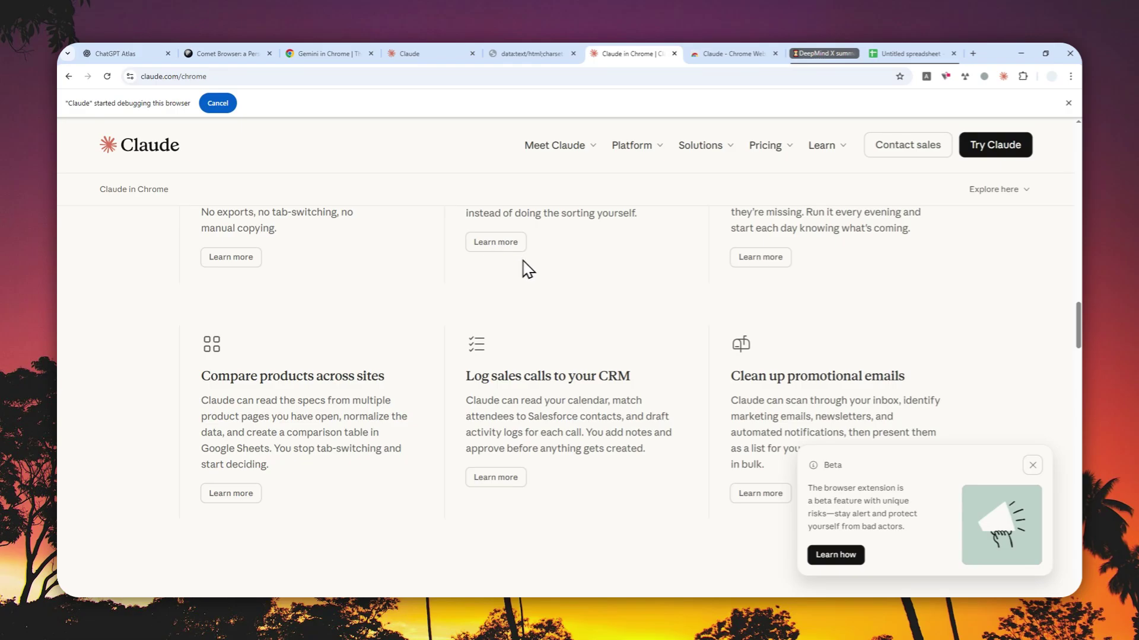
pyautogui.scroll(-3, 527, 270)
pyautogui.scroll(-3, 558, 267)
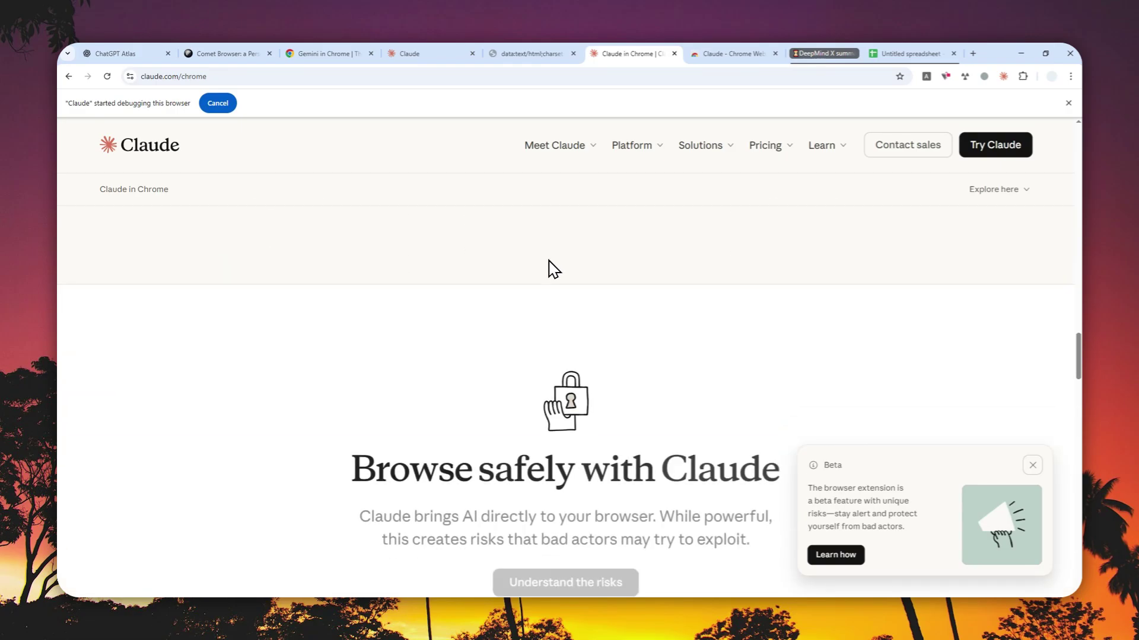
pyautogui.scroll(-2, 599, 258)
pyautogui.scroll(-1, 616, 252)
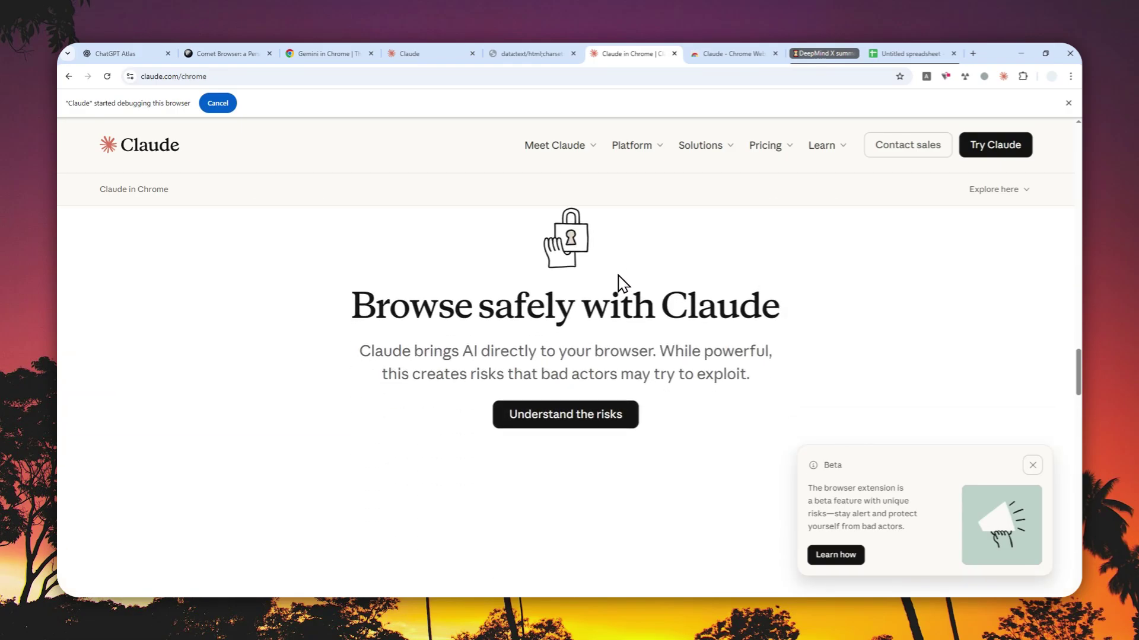
pyautogui.scroll(-4, 617, 288)
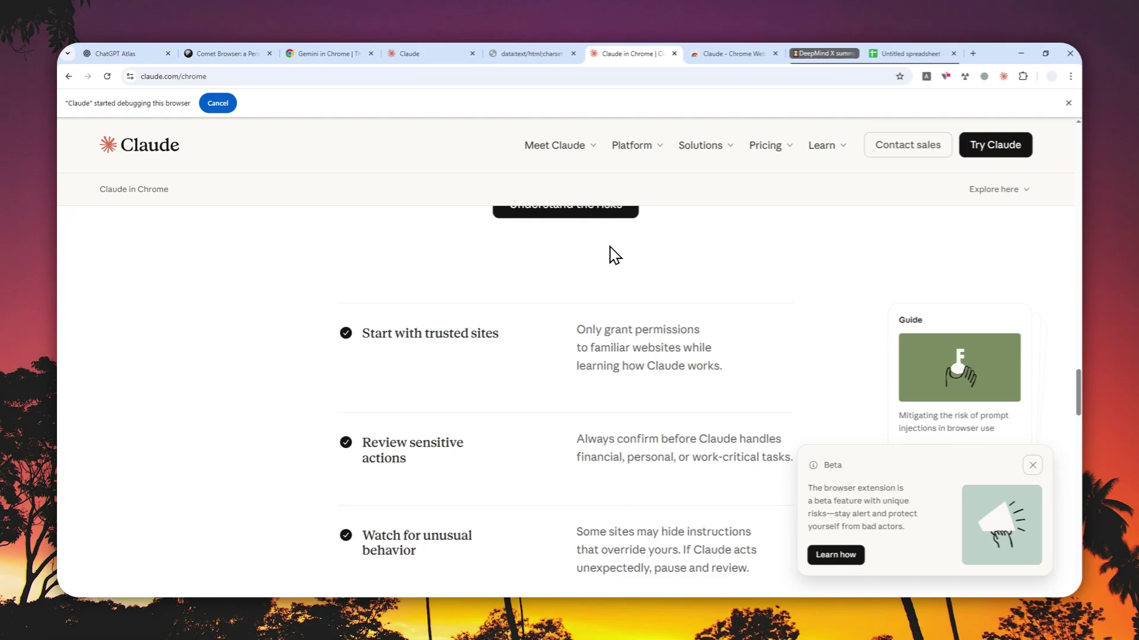
pyautogui.scroll(-2, 614, 255)
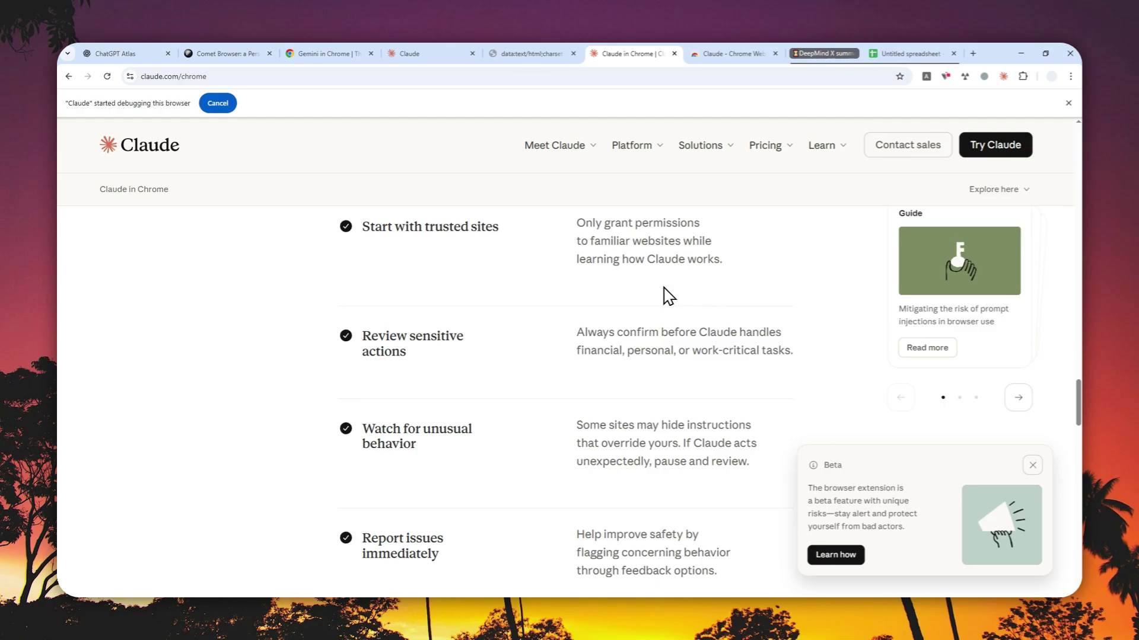
# Return to the start of the product page, and switch to the untitled spreadsheet to check Claude's progress on the coffee shop report
pyautogui.scroll(20, 619, 288)
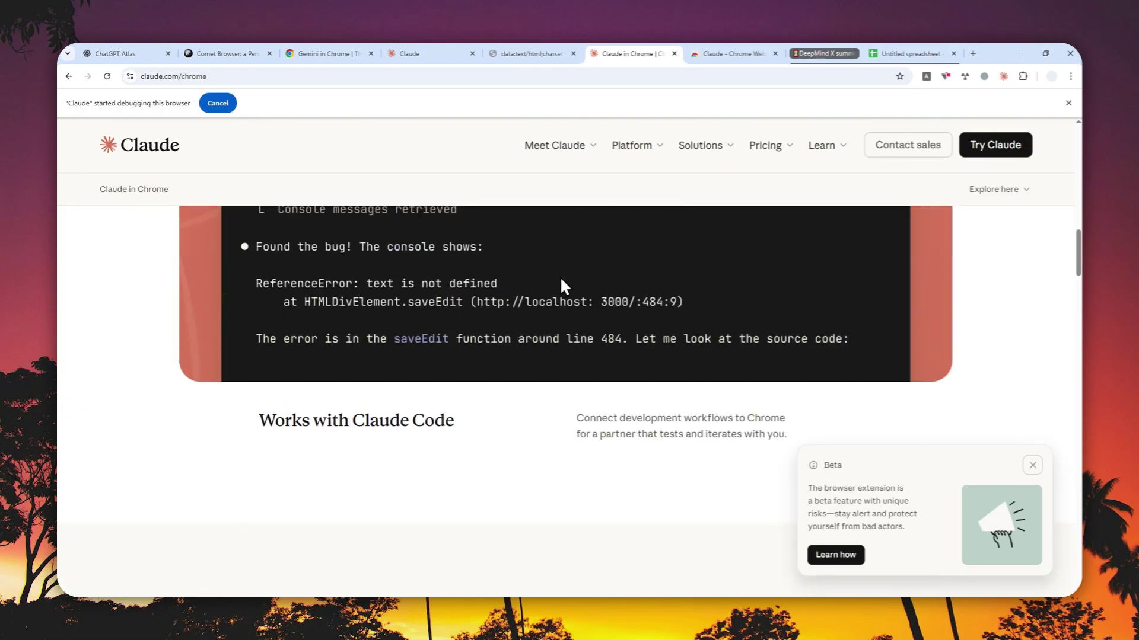
pyautogui.scroll(8, 332, 224)
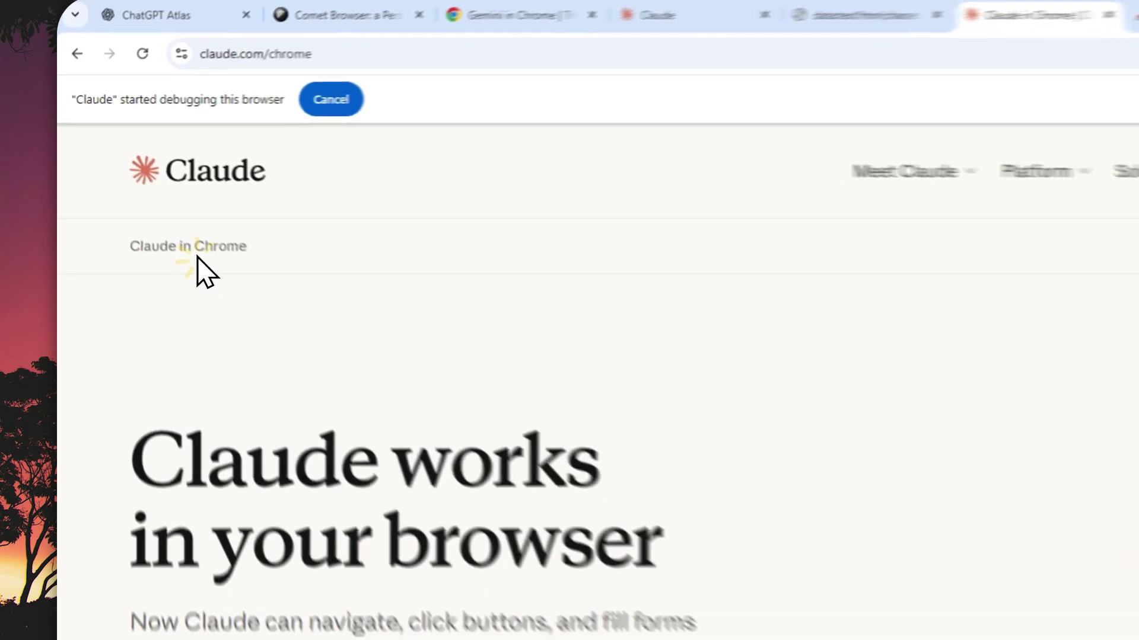
pyautogui.click(137, 191)
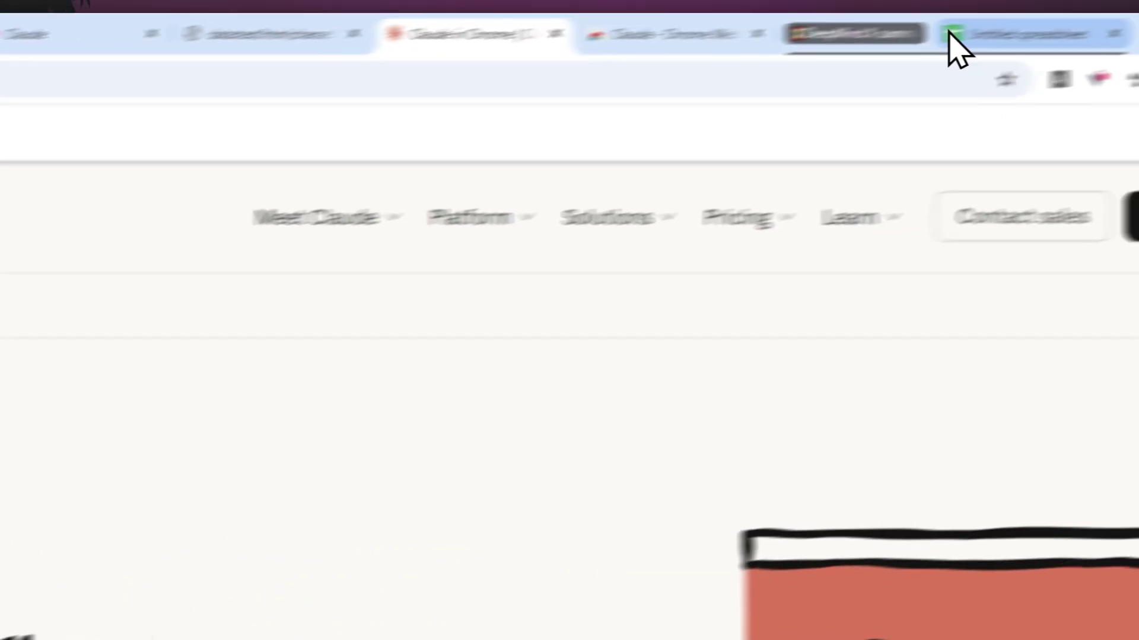
pyautogui.click(949, 33)
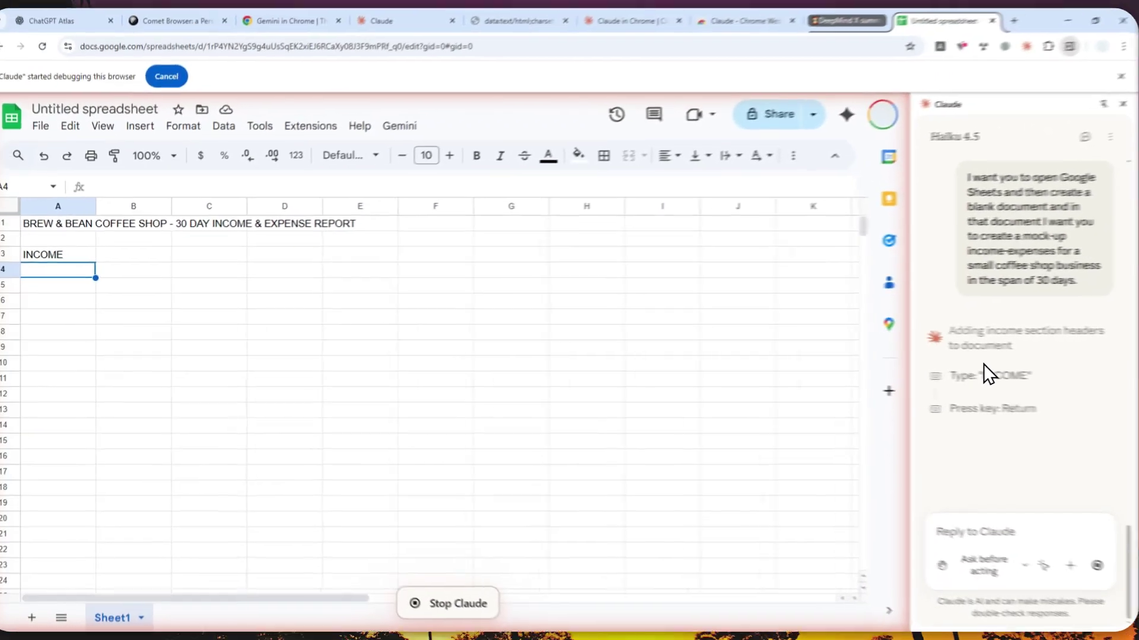